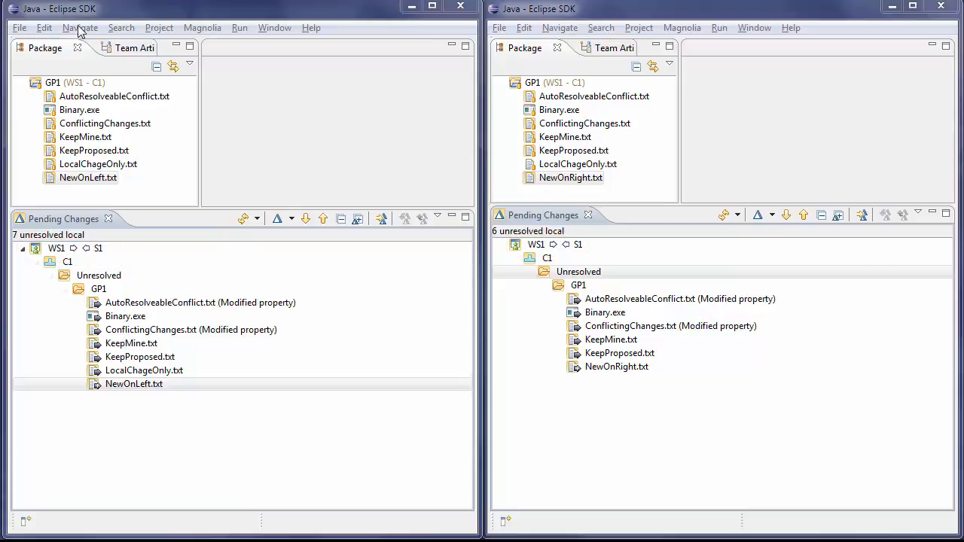
Step: Compare the contents and user properties of AutoResolveableConflict.txt in both workspaces, closing the properties dialogs
left_click(72, 83)
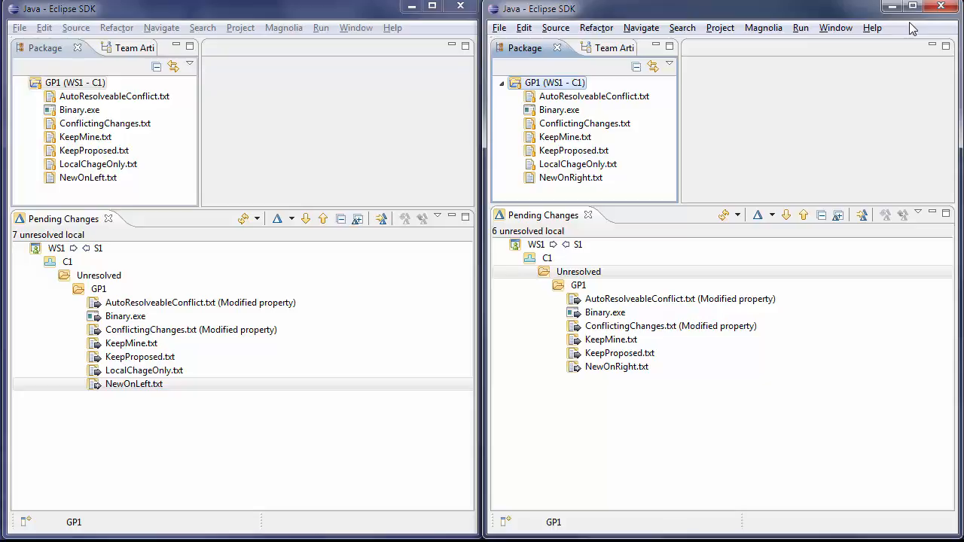
left_click(578, 97)
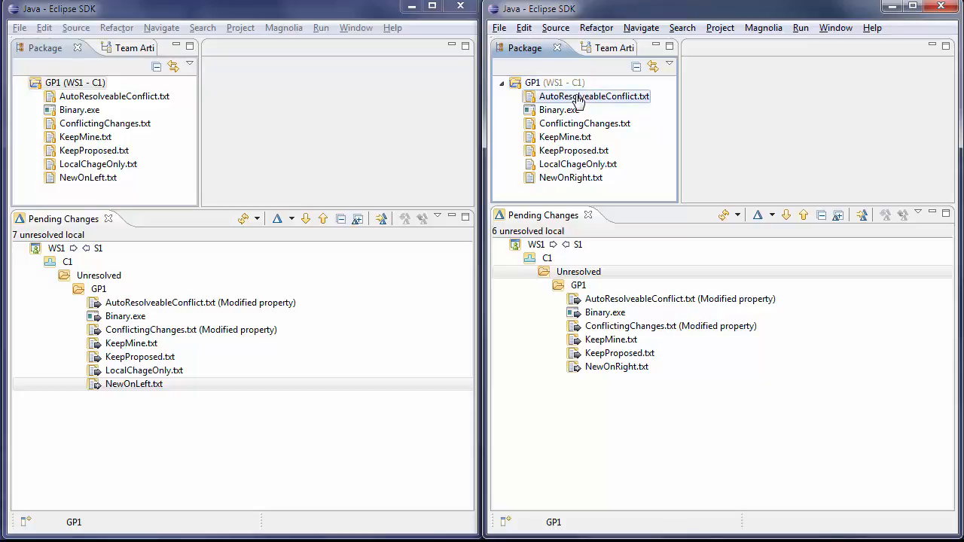
double_click(577, 98)
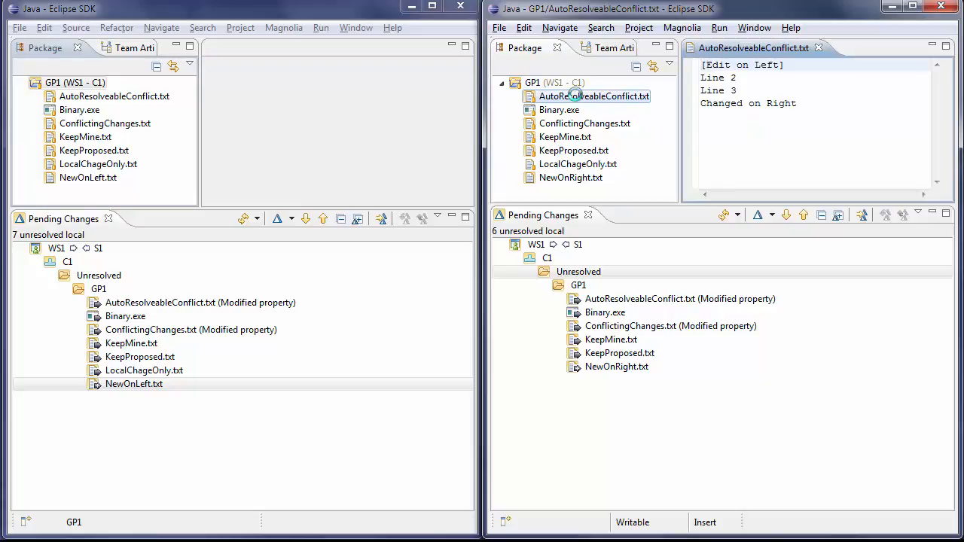
double_click(133, 99)
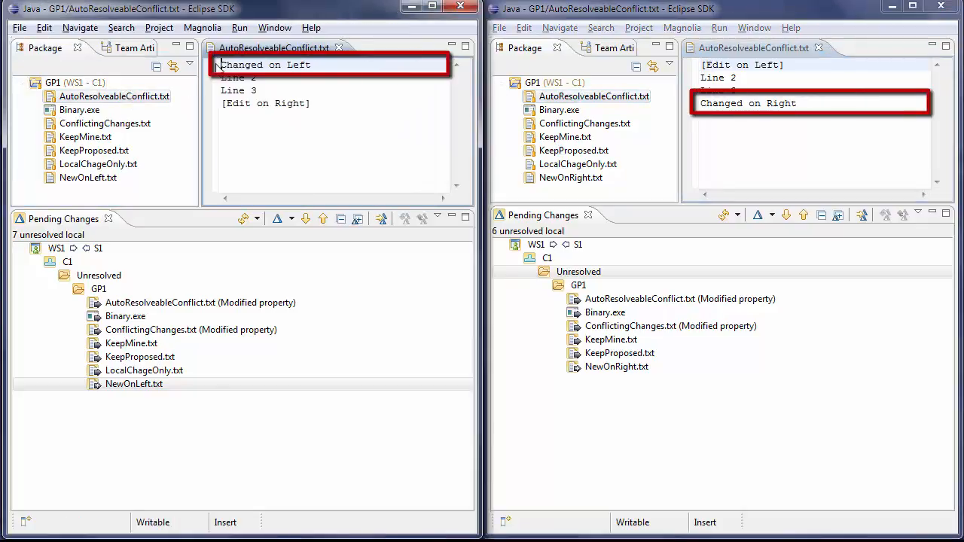
left_click(115, 98)
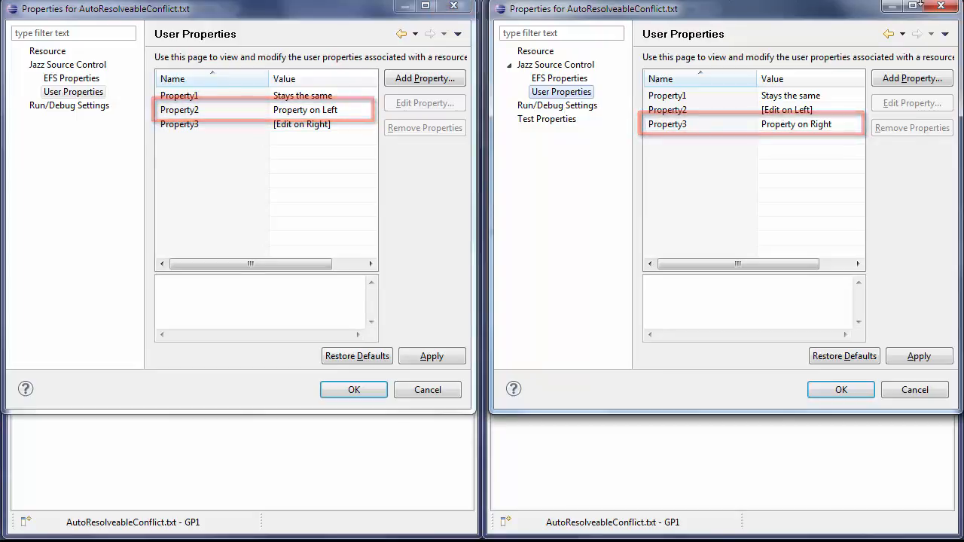
left_click(945, 8)
left_click(453, 6)
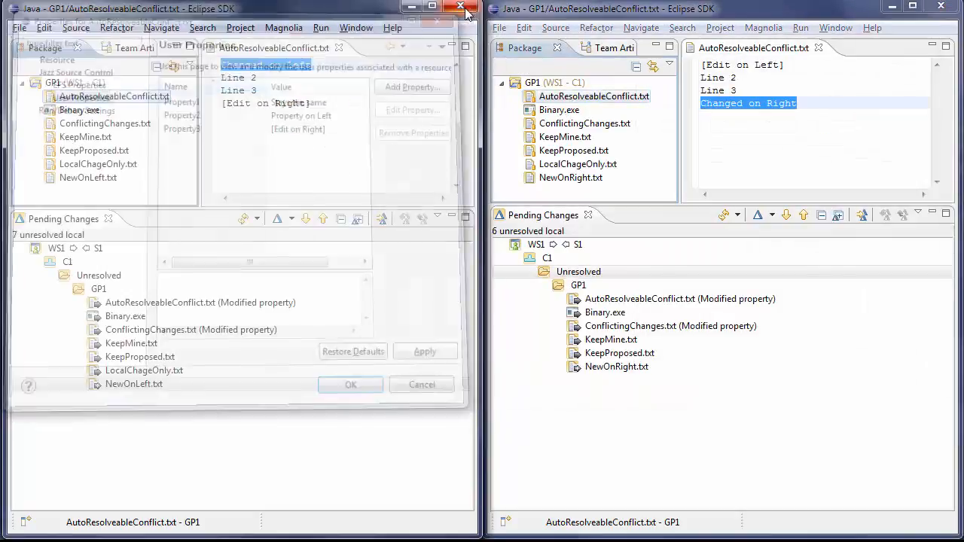
Step: Compare Binary.exe in both workspaces and point out the newly created files NewOnLeft.txt and NewOnRight.txt
double_click(557, 113)
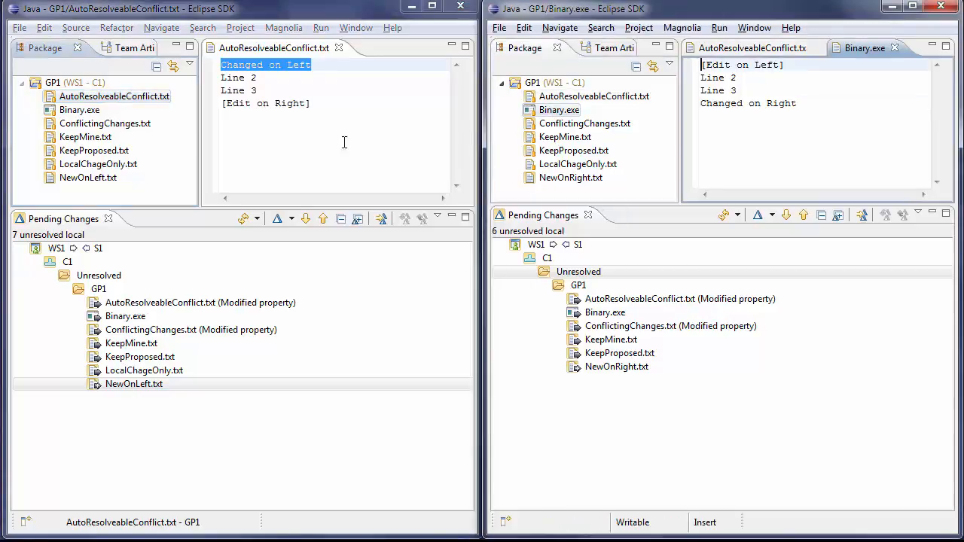
double_click(79, 110)
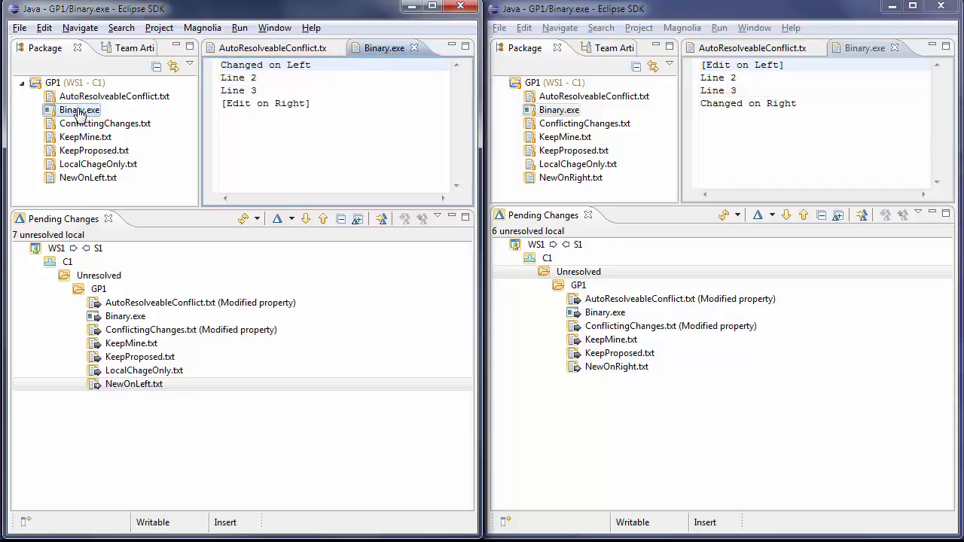
left_click(883, 383)
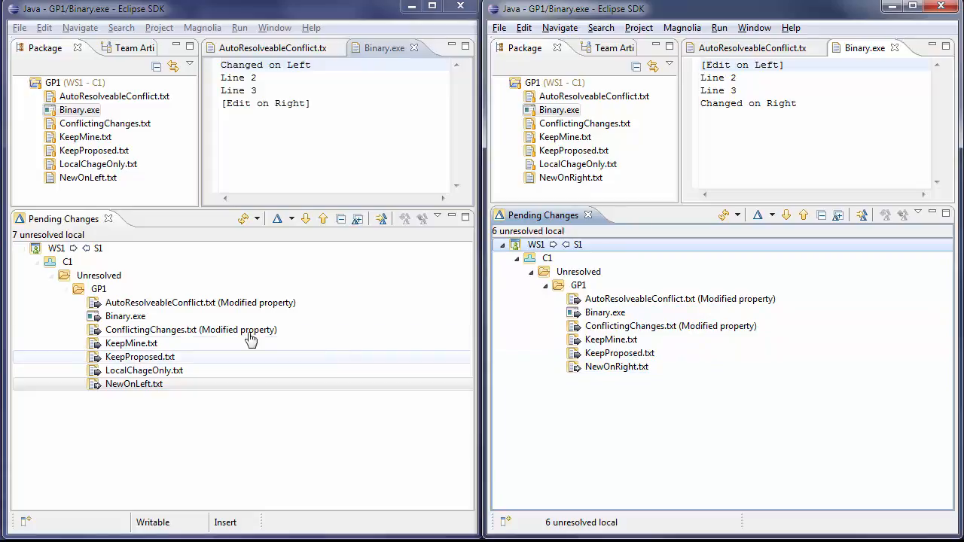
left_click(68, 180)
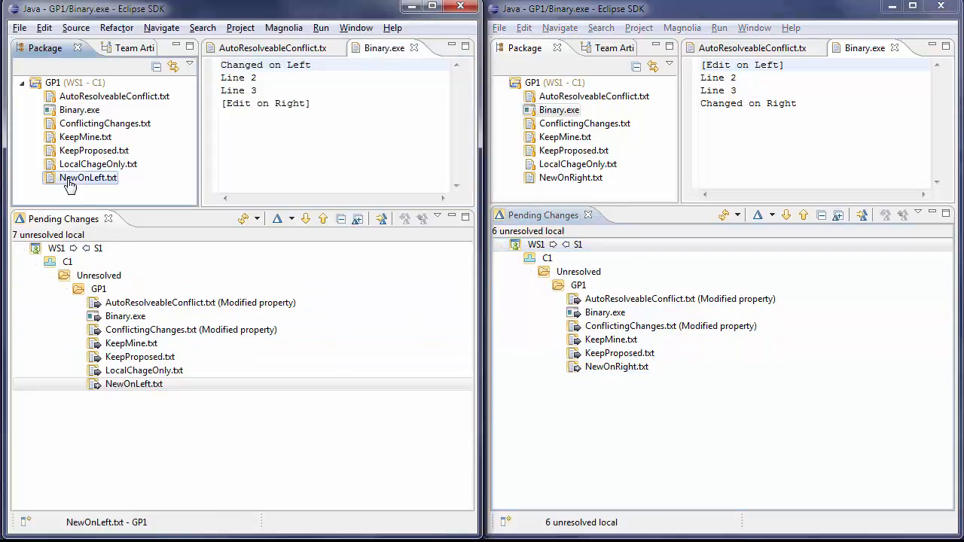
left_click(568, 181)
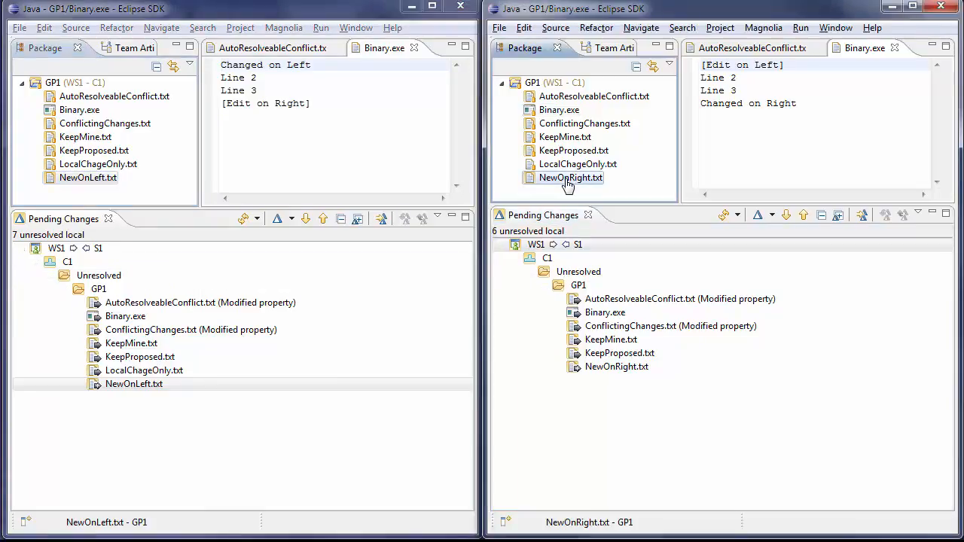
left_click(626, 367)
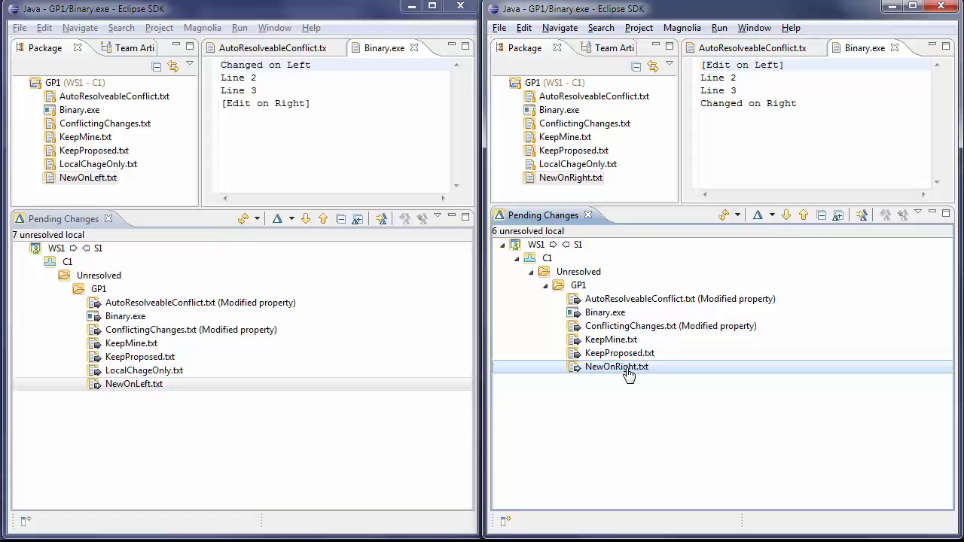
Step: Check in the unresolved changes of the workspace containing NewOnRight.txt to a new change set with the comment "Changed on right"
right_click(566, 272)
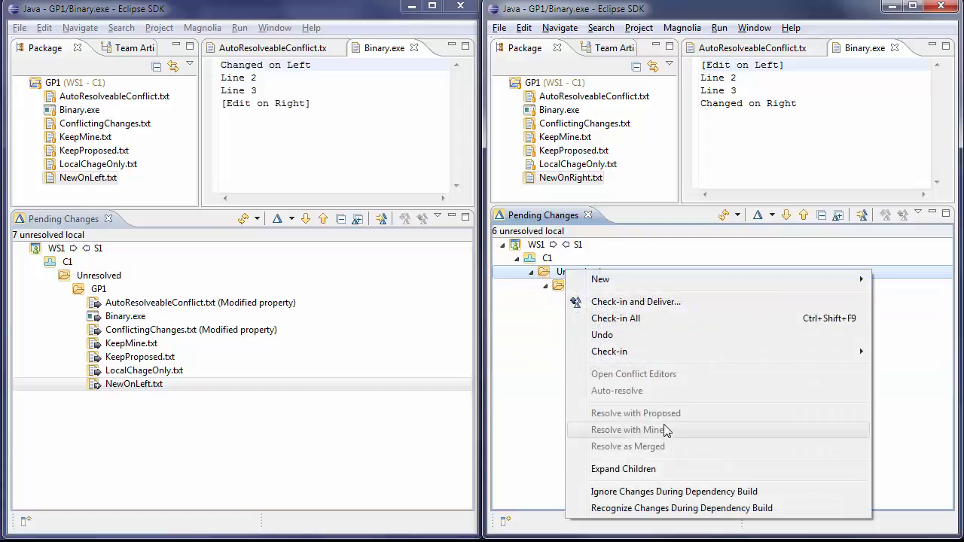
mouse_move(637, 352)
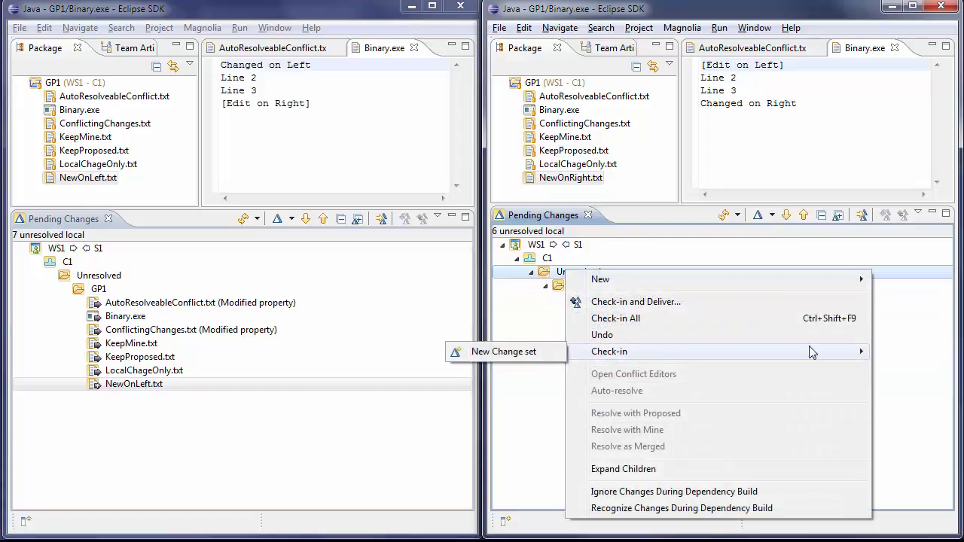
left_click(518, 354)
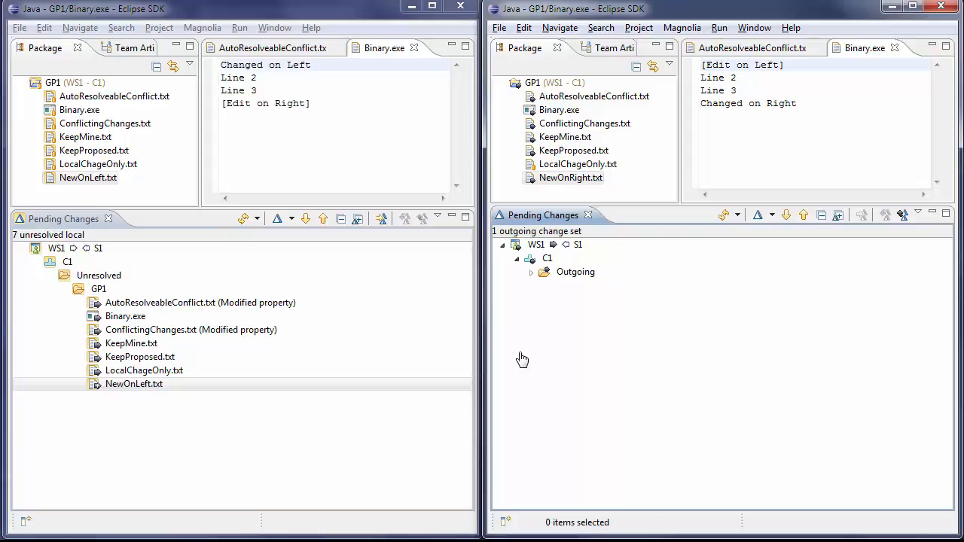
left_click(531, 271)
left_click(610, 286)
type("Changed on right")
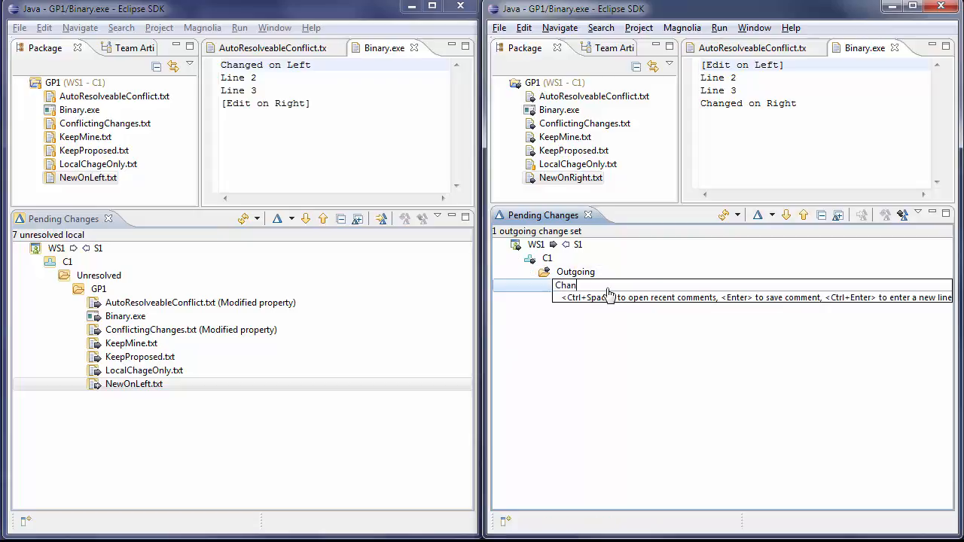
key("Return")
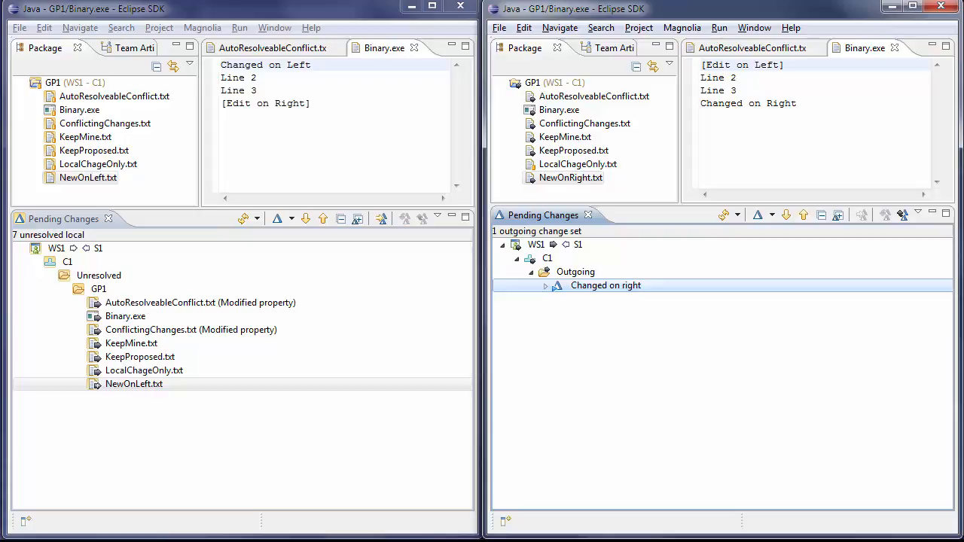
Step: Minimize the window with the checked-in changes, maximize the other Eclipse window and close all its open editors
left_click(893, 6)
left_click(433, 6)
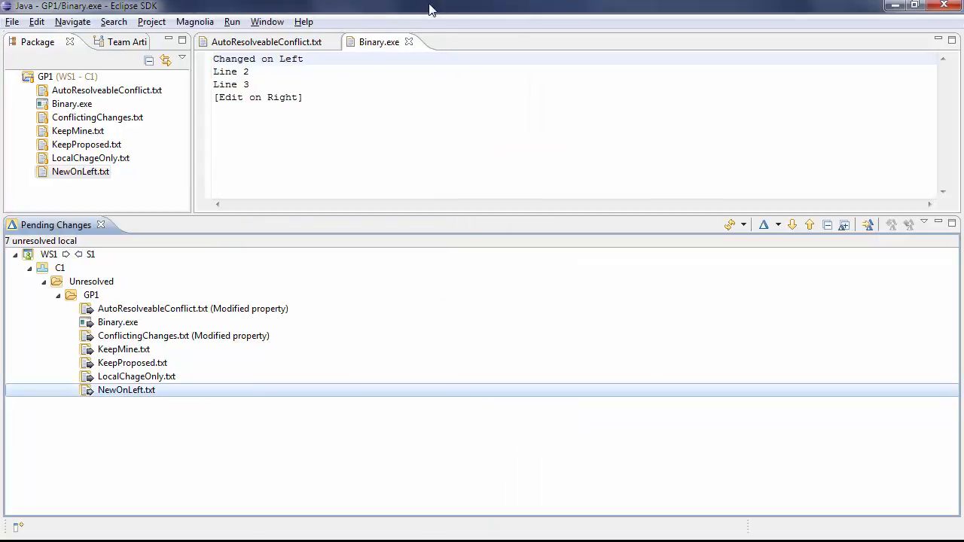
key("ctrl+shift+w")
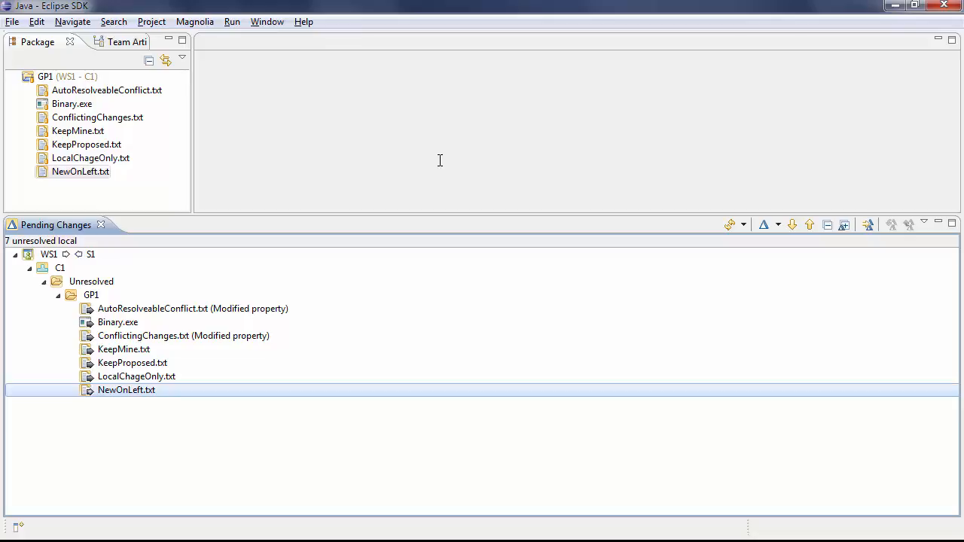
Step: Try to check in the unresolved changes to a new change set and cancel at the out-of-sync warning
left_click(70, 283)
mouse_move(126, 365)
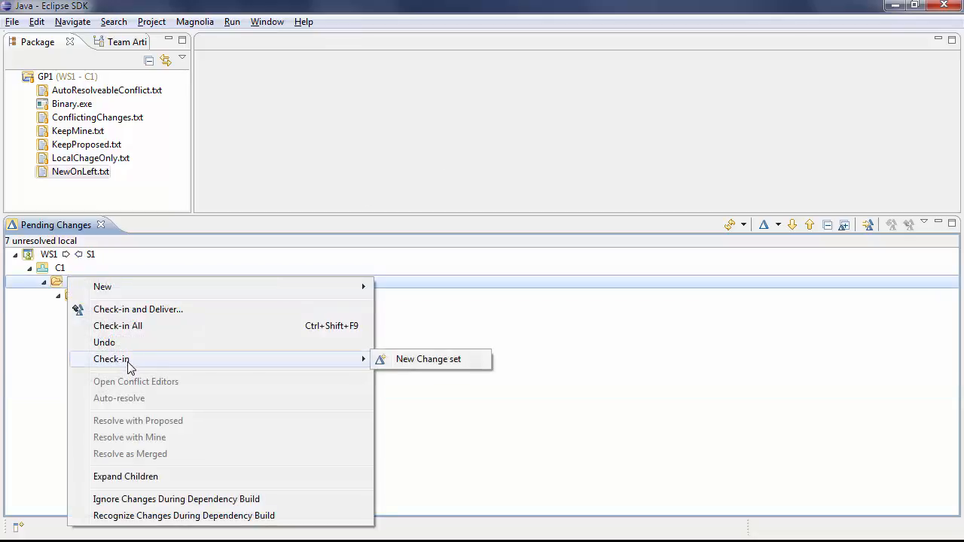
left_click(416, 367)
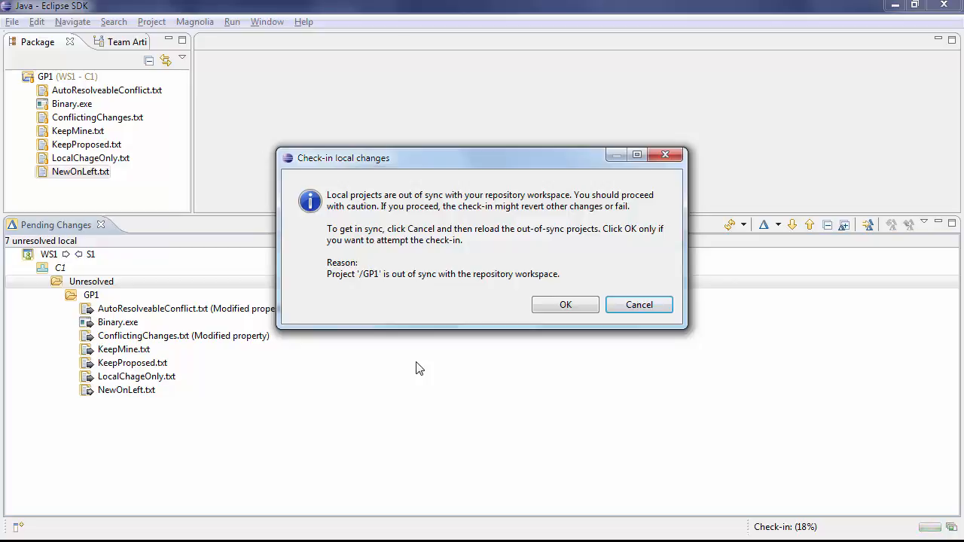
left_click(635, 303)
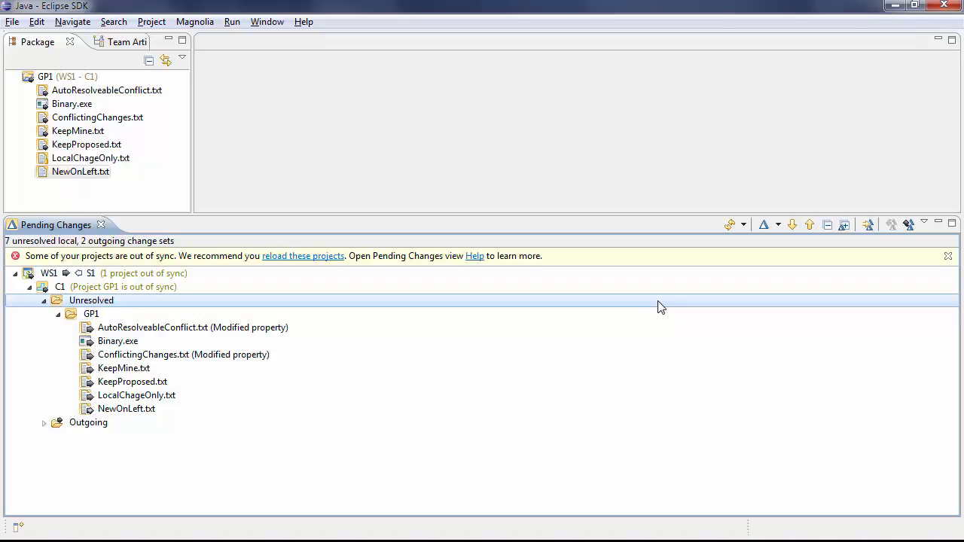
Step: Reload the out-of-sync GP1 project from the repository workspace, leaving Overwrite local changes off
left_click(302, 260)
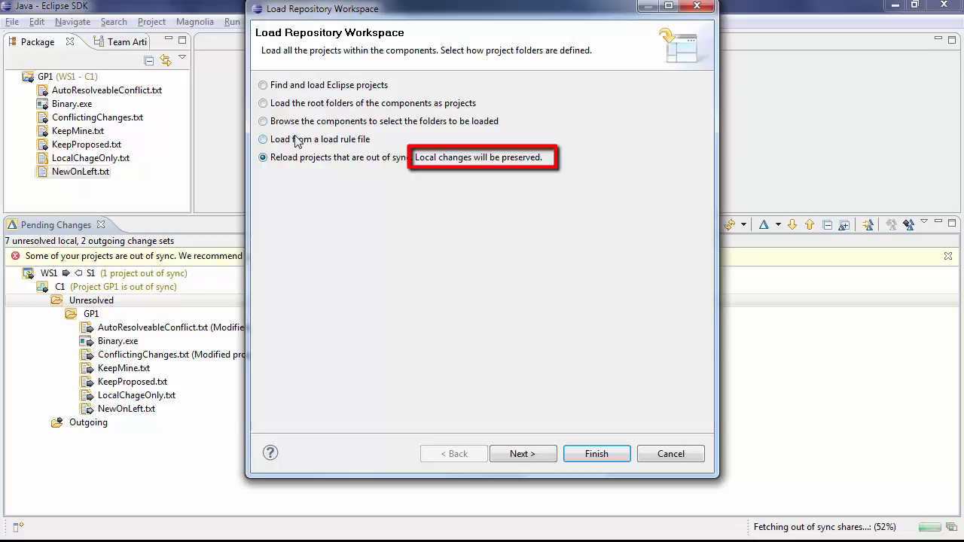
left_click(549, 452)
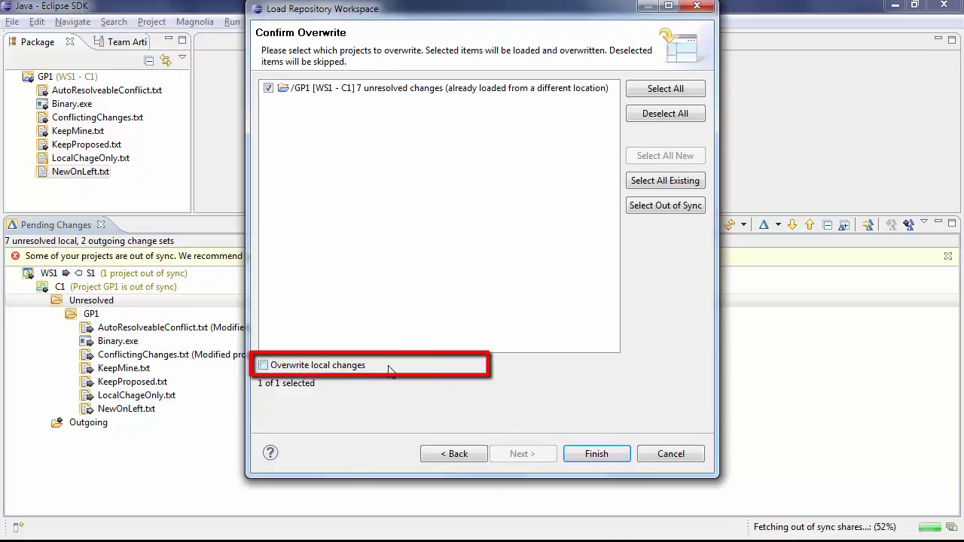
left_click(359, 369)
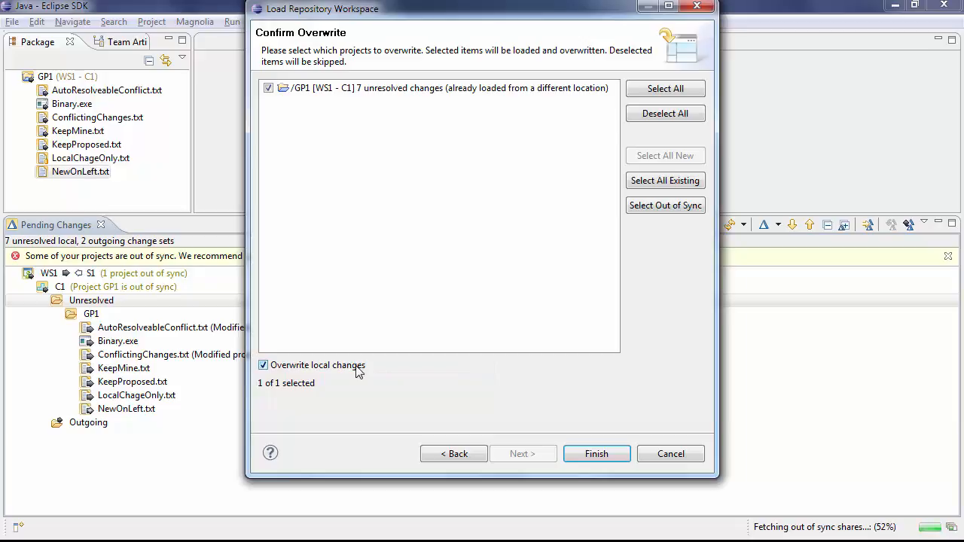
left_click(359, 369)
left_click(597, 455)
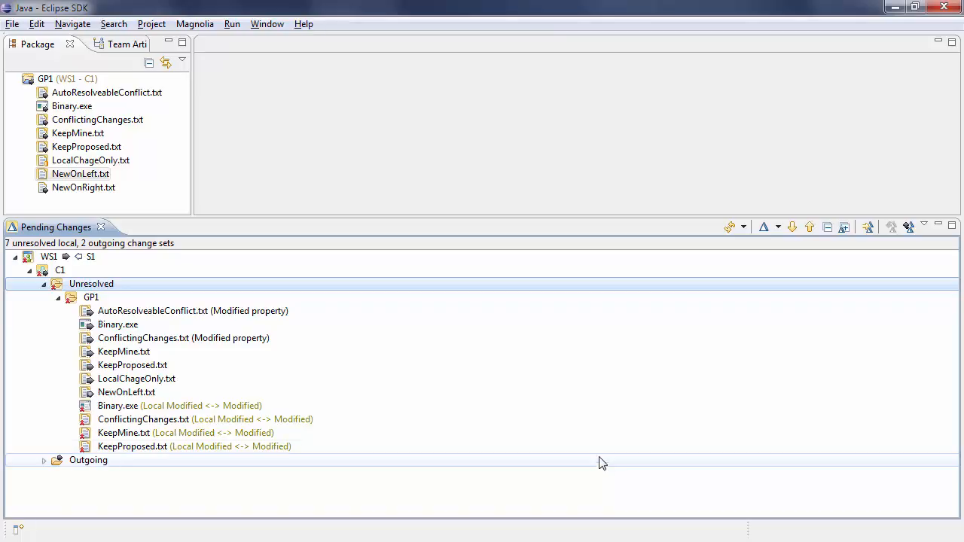
Step: Review the contents of NewOnRight.txt and the comparison of NewOnLeft.txt, and close both editors
double_click(62, 191)
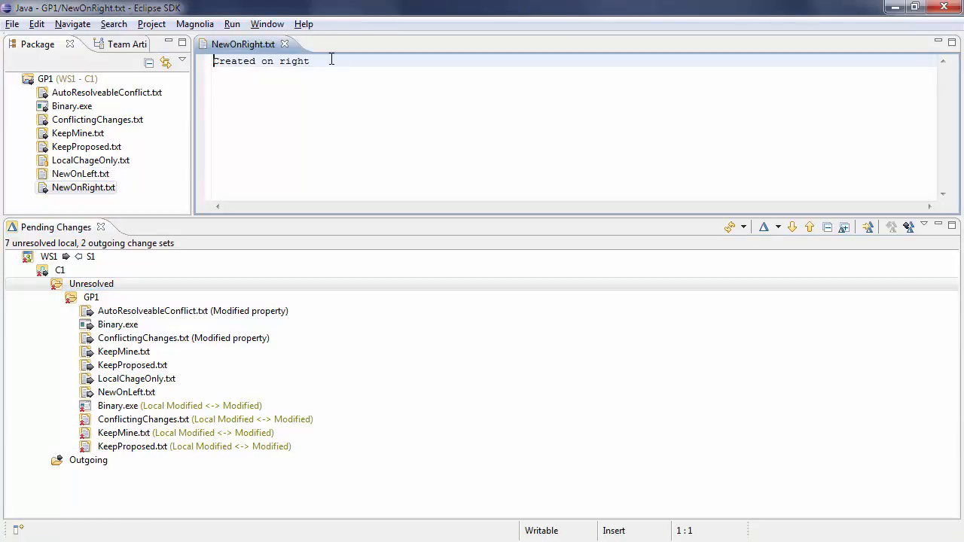
double_click(146, 395)
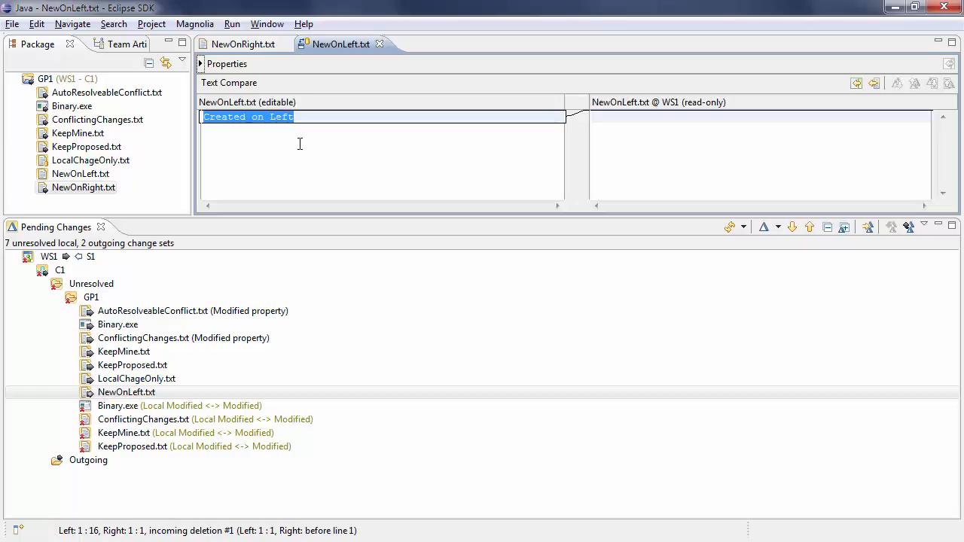
left_click(380, 44)
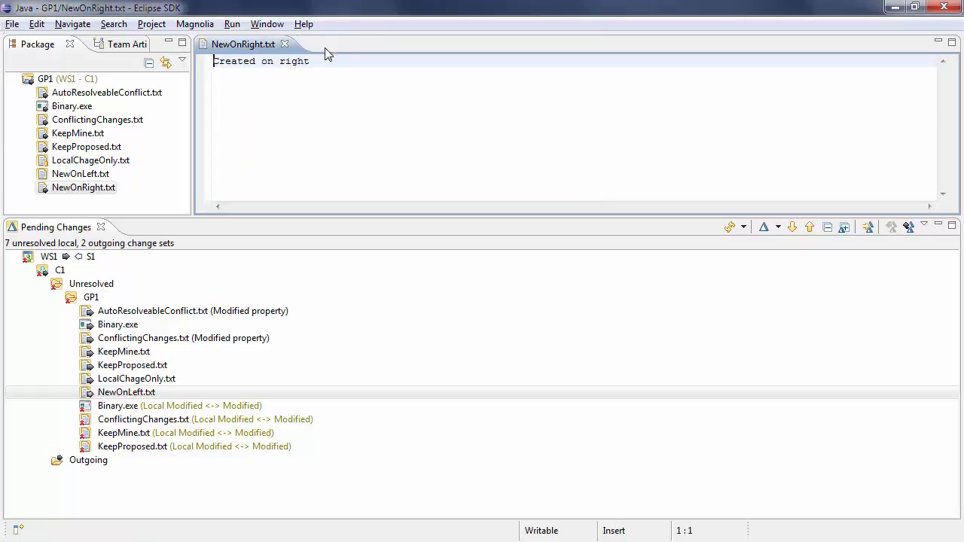
left_click(284, 45)
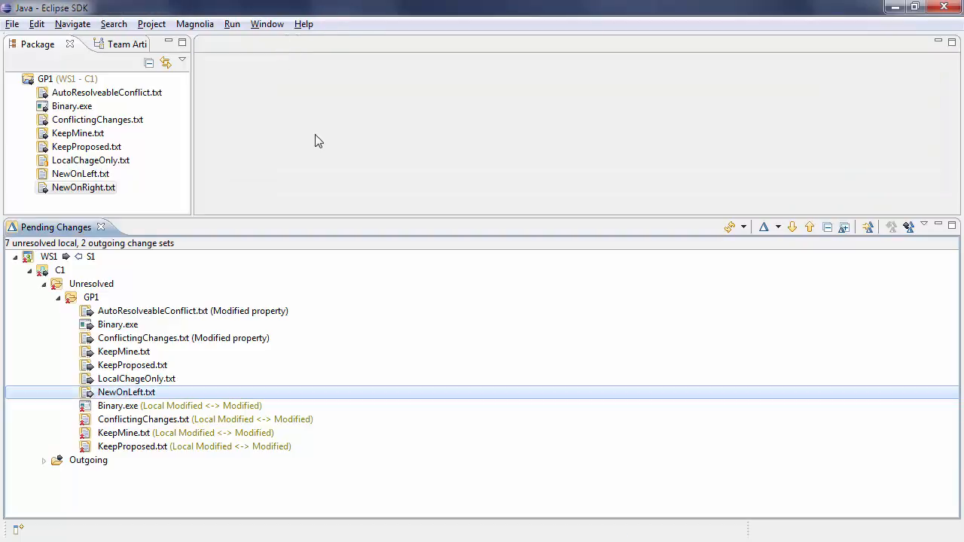
Step: Compare the properties and text of the local AutoResolveableConflict.txt with WS1, and open the comparison for LocalChageOnly.txt
left_click(99, 312)
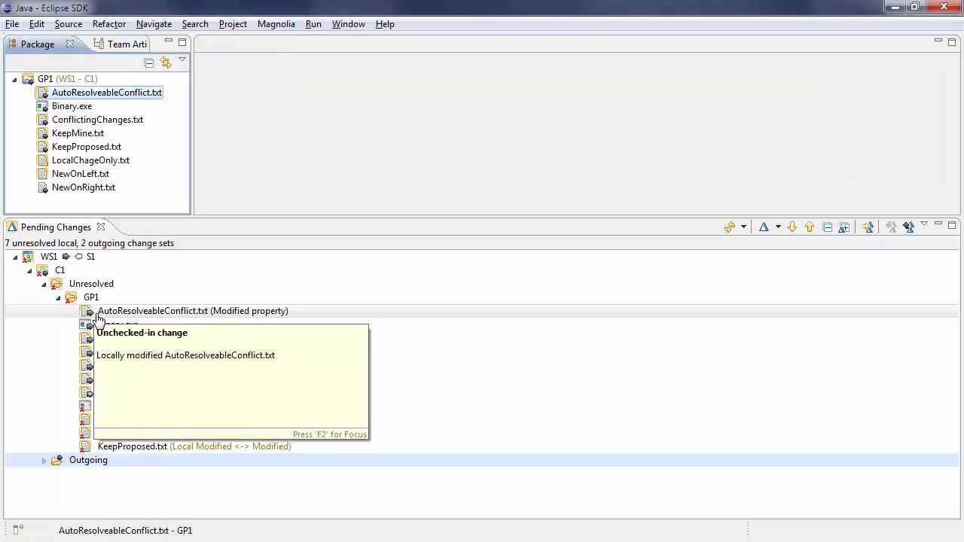
double_click(110, 312)
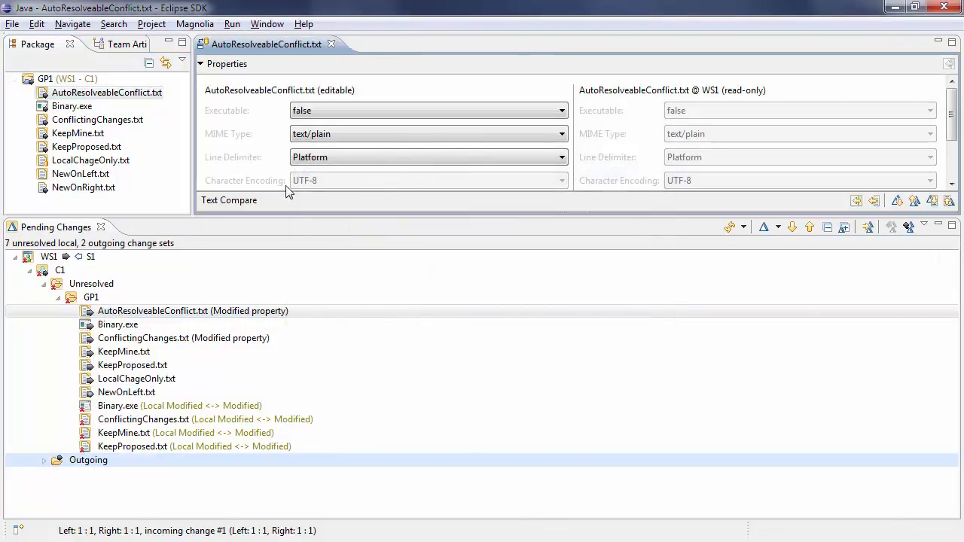
left_click_drag(952, 113, 952, 156)
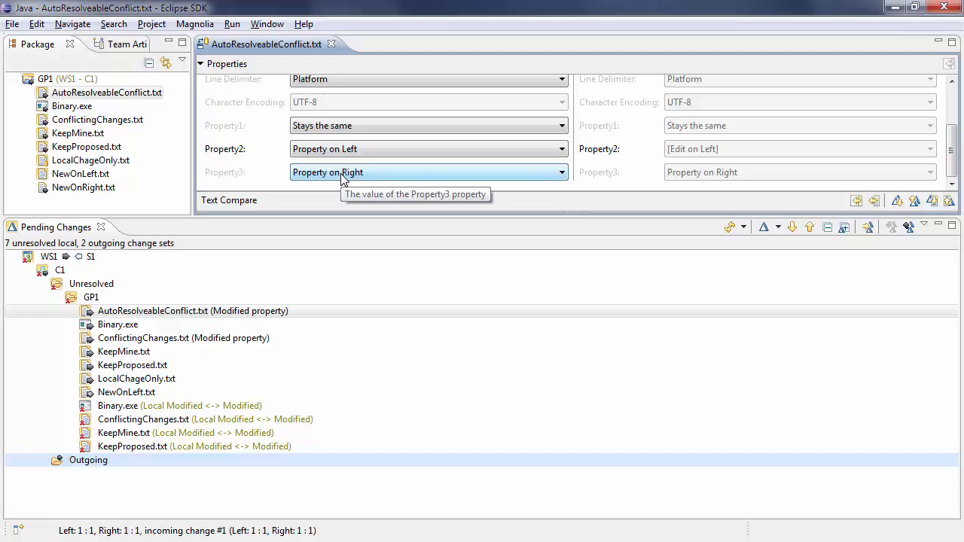
left_click(200, 64)
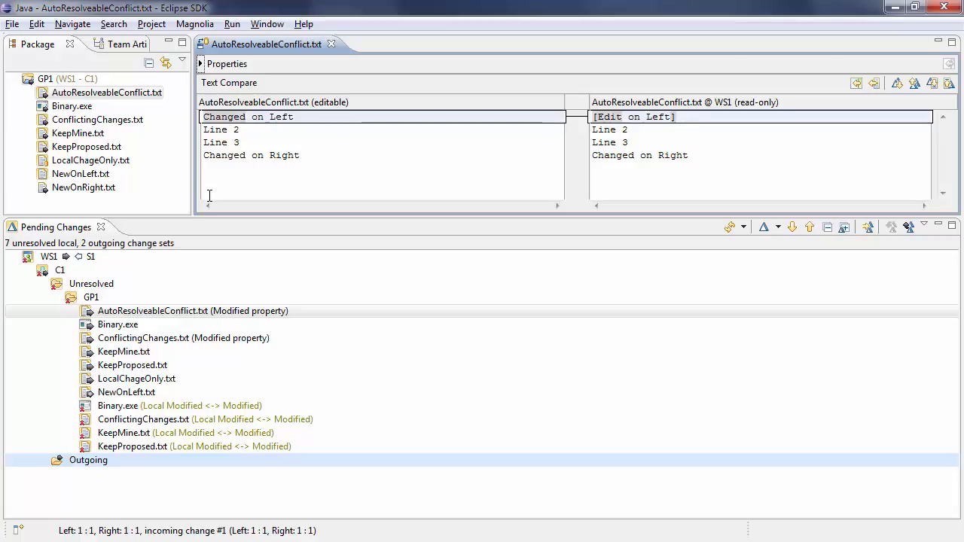
double_click(143, 380)
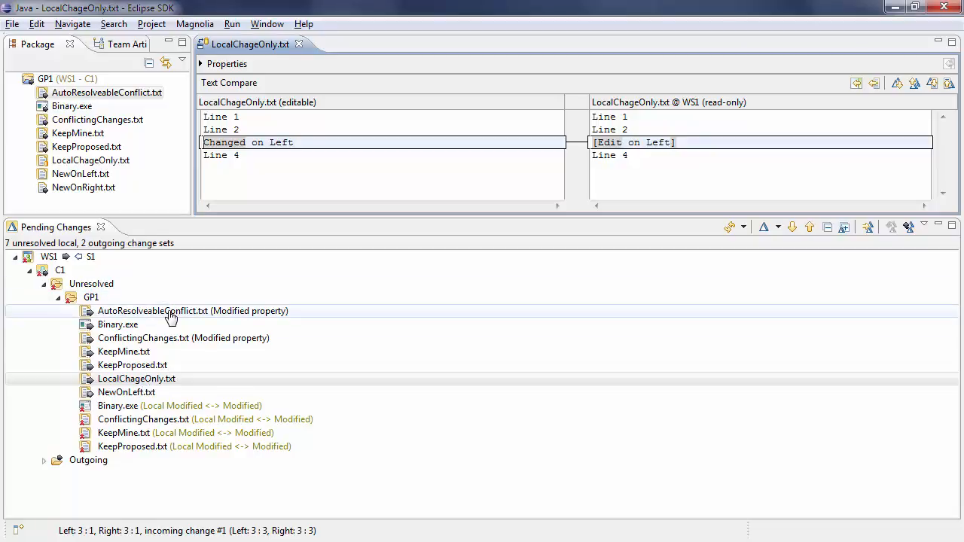
Step: Check in AutoResolveableConflict.txt, LocalChageOnly.txt and NewOnLeft.txt to the existing "Changed on right" change set
left_click(171, 311)
left_click(140, 379, "ctrl")
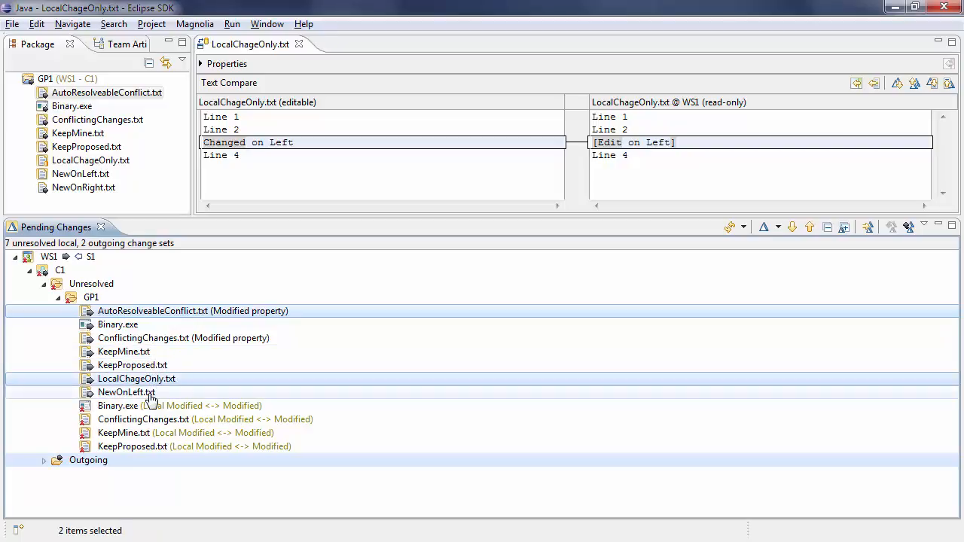
left_click(150, 392, "ctrl")
right_click(151, 397)
mouse_move(276, 259)
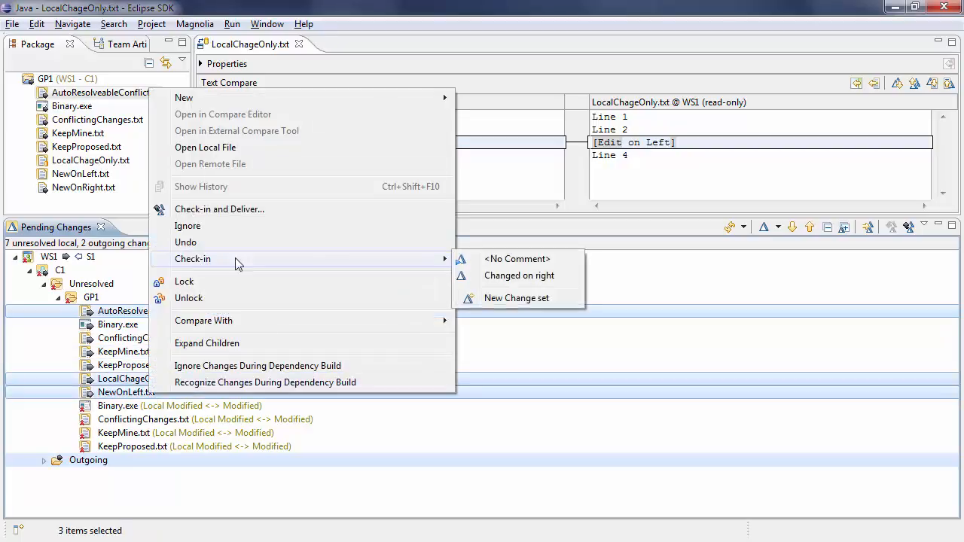
left_click(502, 276)
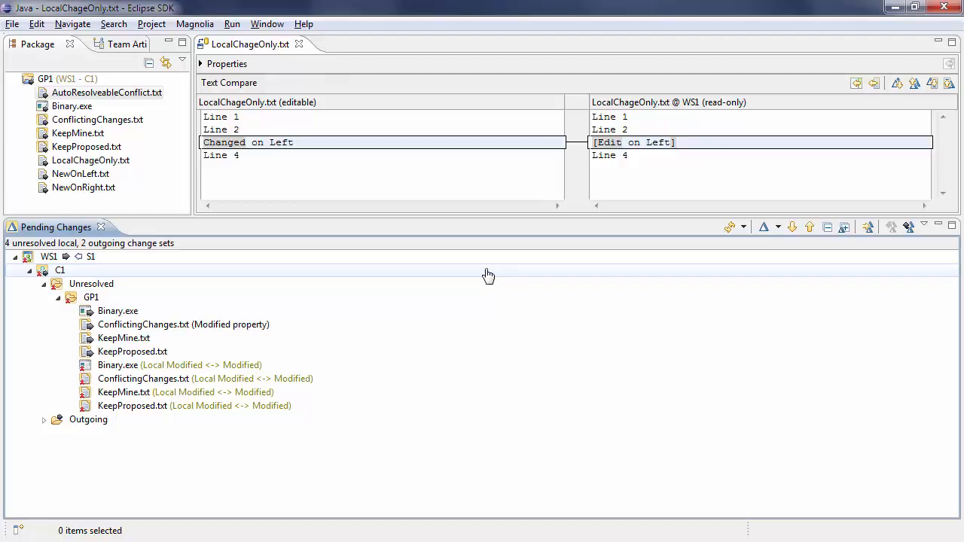
Step: Open the conflict comparison for ConflictingChanges.txt with its properties collapsed and the common ancestor shown, and enlarge the editor area
double_click(130, 380)
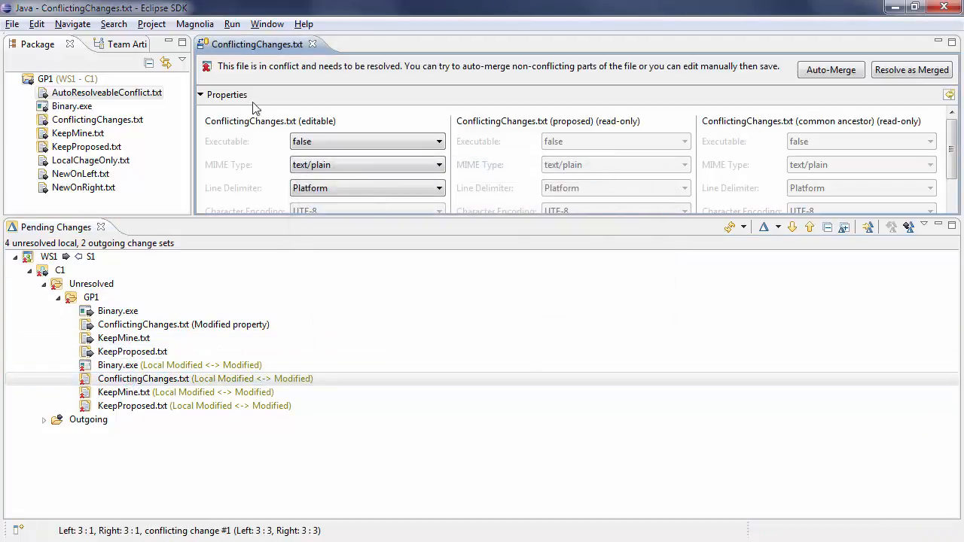
left_click(200, 95)
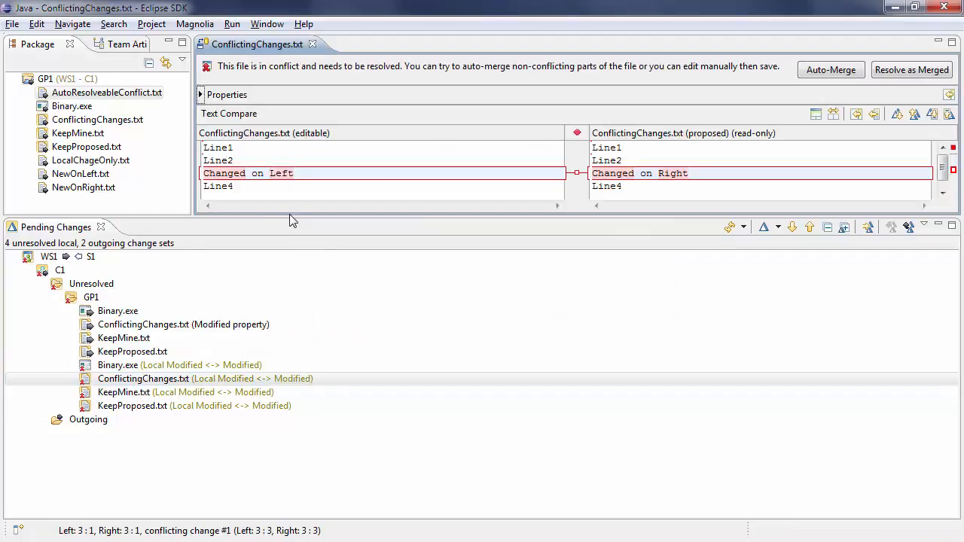
left_click(817, 115)
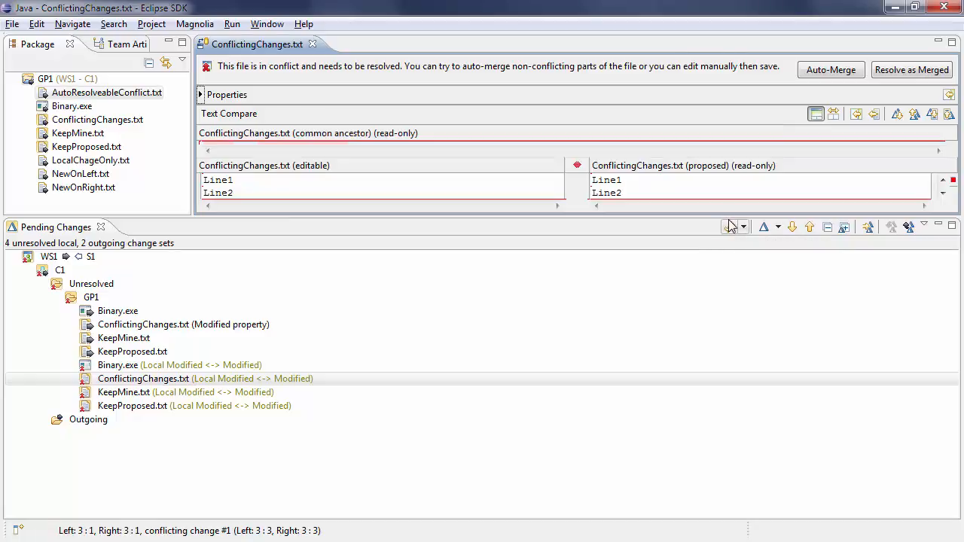
left_click_drag(727, 218, 698, 405)
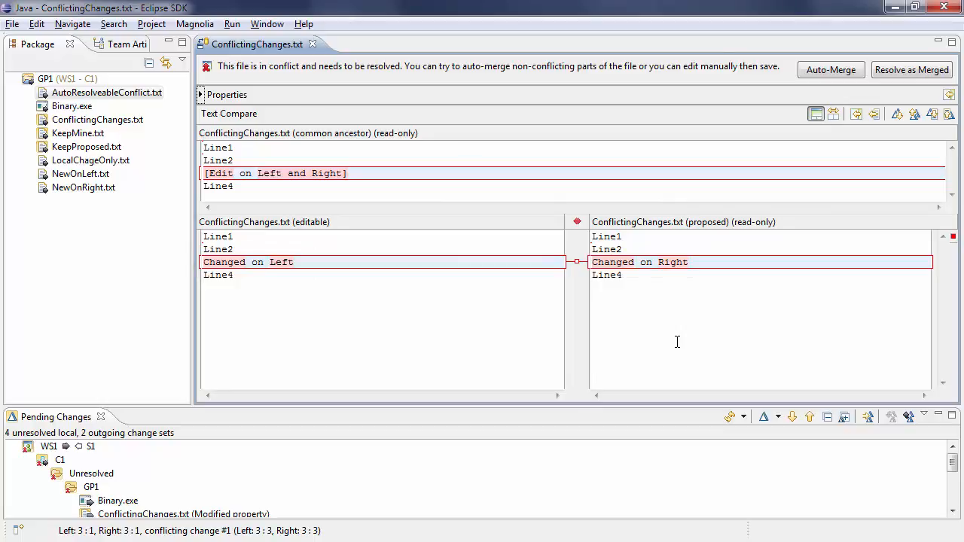
Step: Copy the proposed change into the local ConflictingChanges.txt and, after reviewing its properties, resolve the file as merged
left_click(873, 114)
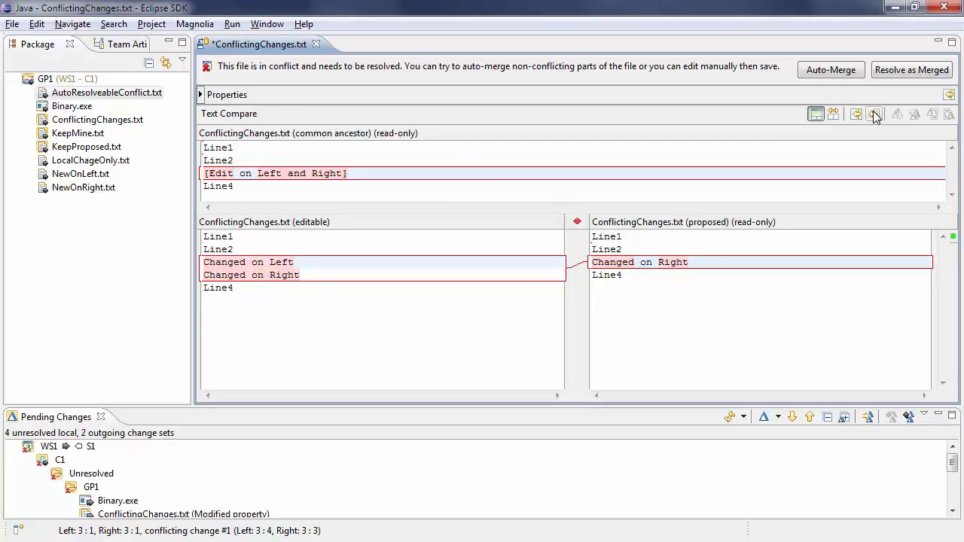
left_click(209, 96)
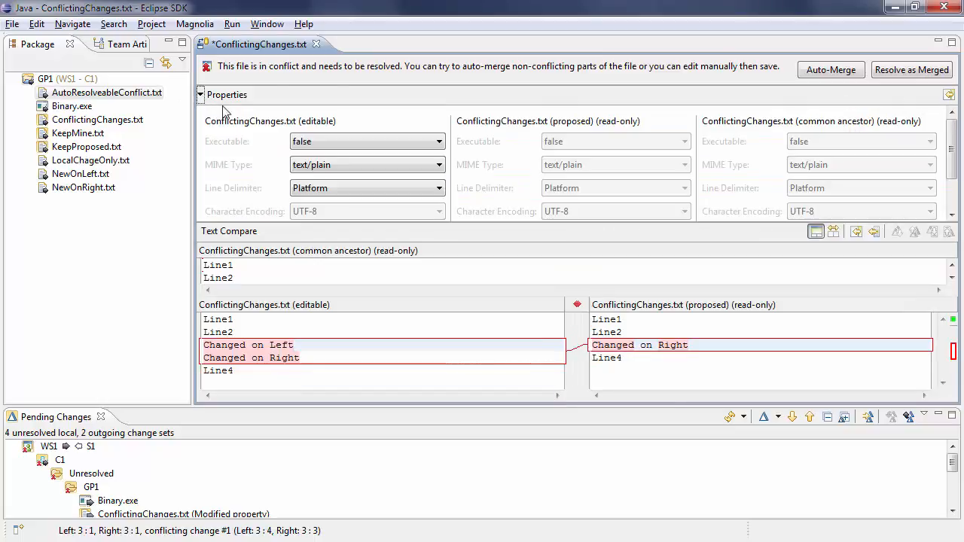
scroll(957, 142, "down", 3)
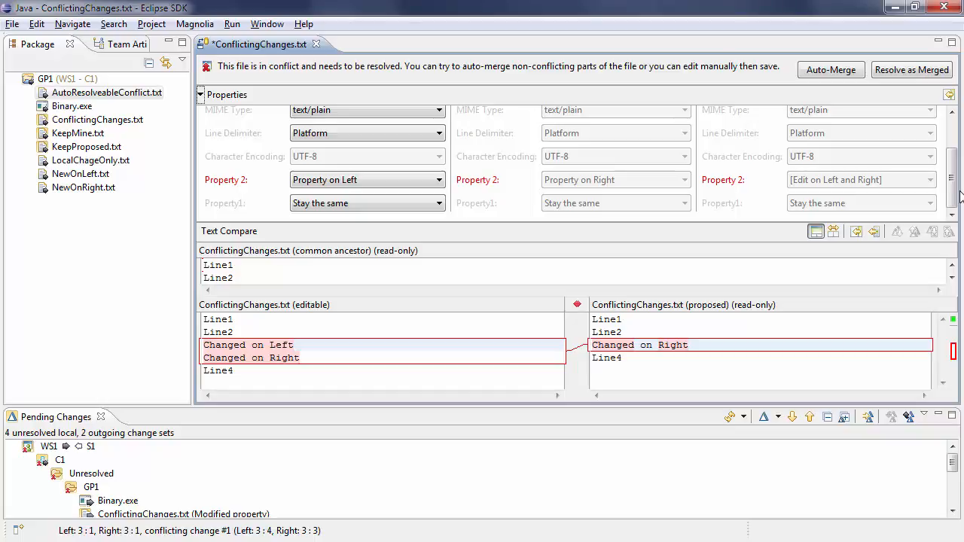
left_click(911, 70)
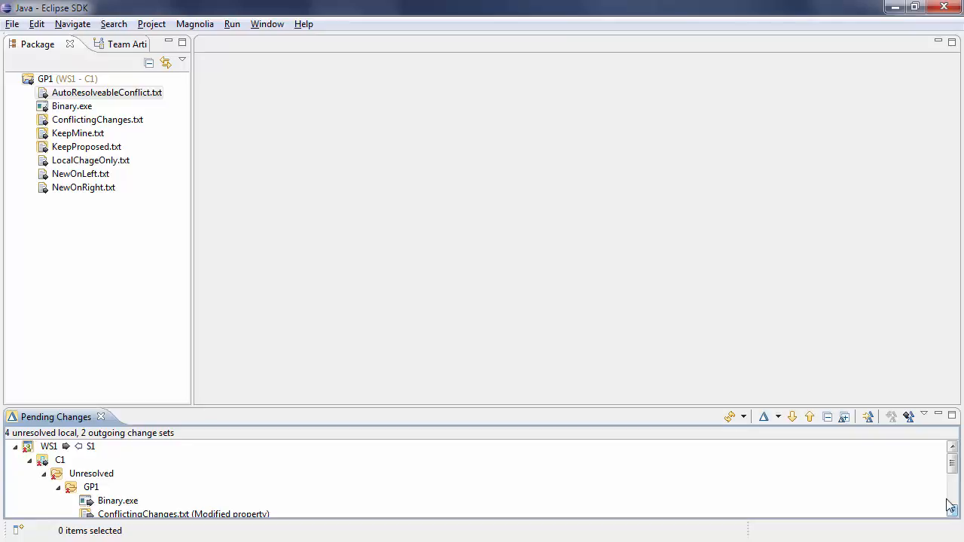
Step: Review the text and properties of the pending ConflictingChanges.txt change against WS1, and close the comparison
left_click_drag(832, 406, 841, 240)
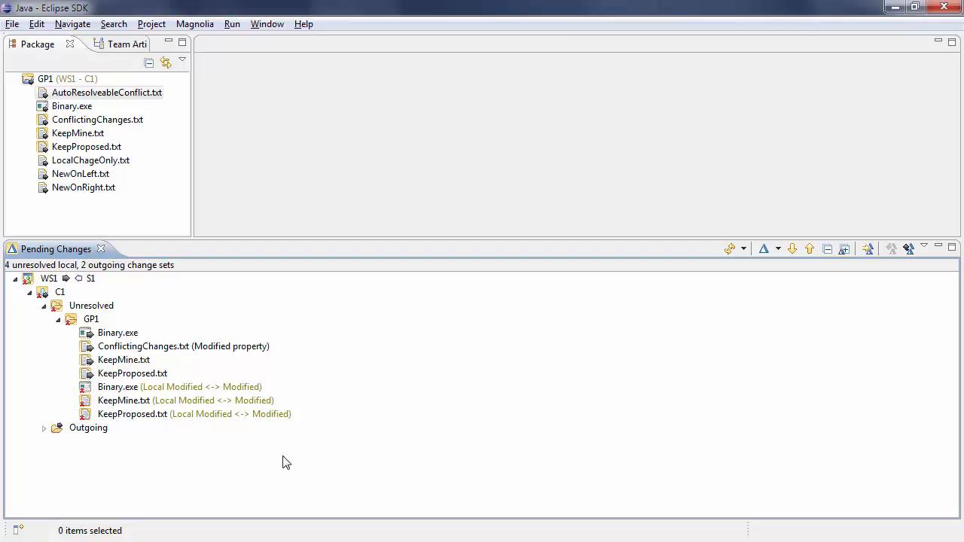
double_click(163, 353)
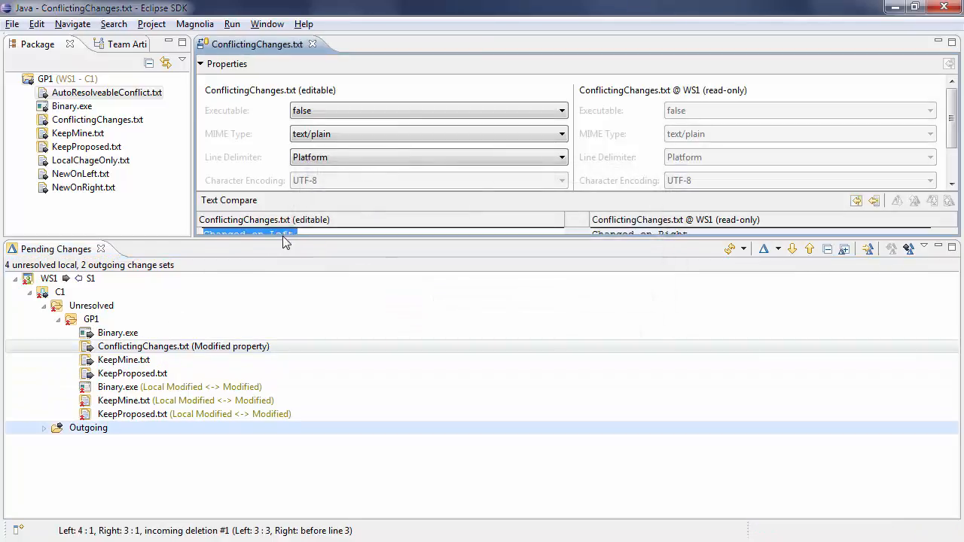
left_click_drag(282, 247, 286, 325)
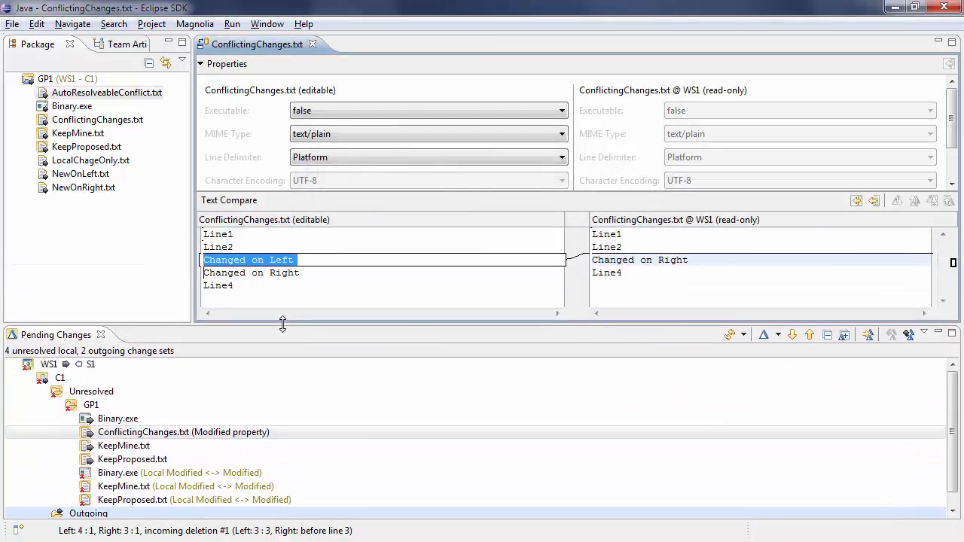
scroll(948, 150, "down", 2)
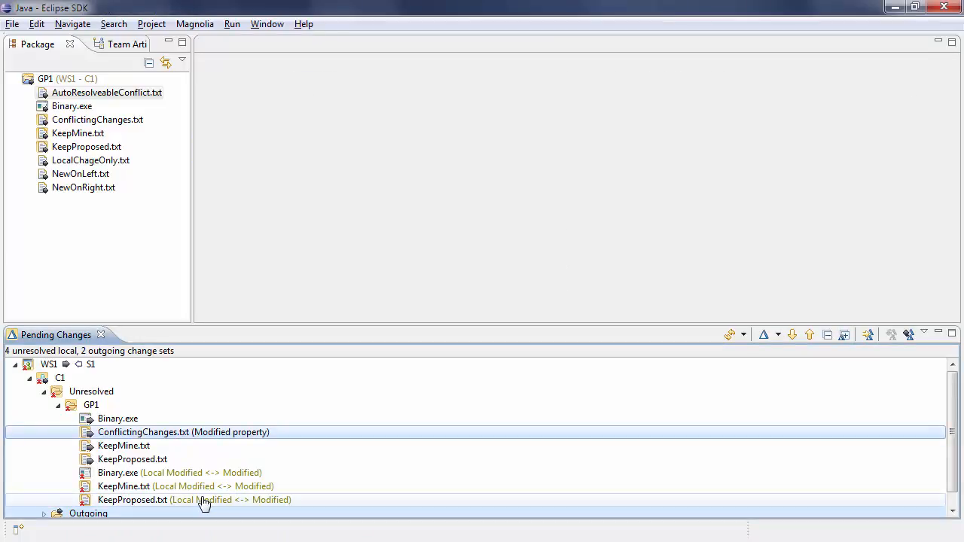
Step: Resolve the KeepProposed.txt conflict with the proposed version, undoing the local changes, and check the local file's contents
double_click(203, 501)
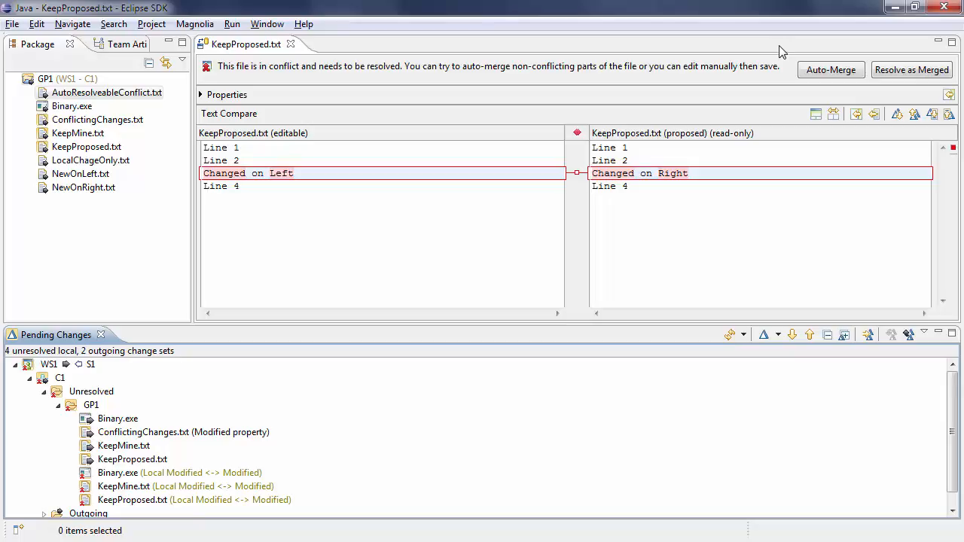
left_click(29, 484)
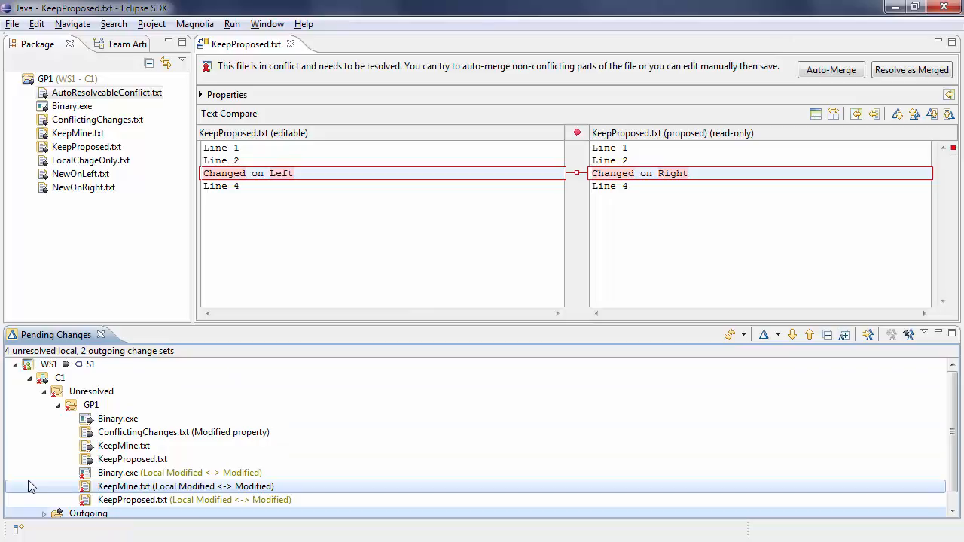
right_click(132, 503)
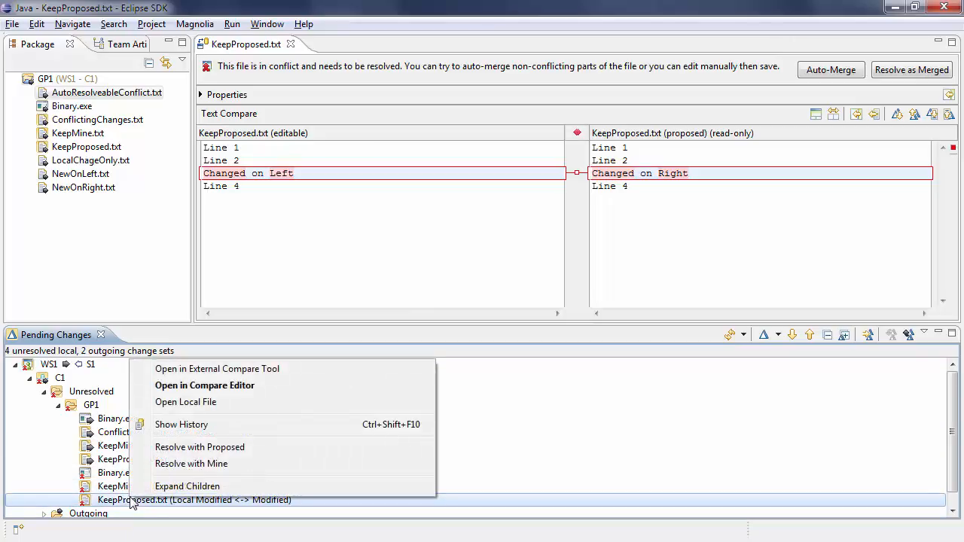
left_click(166, 449)
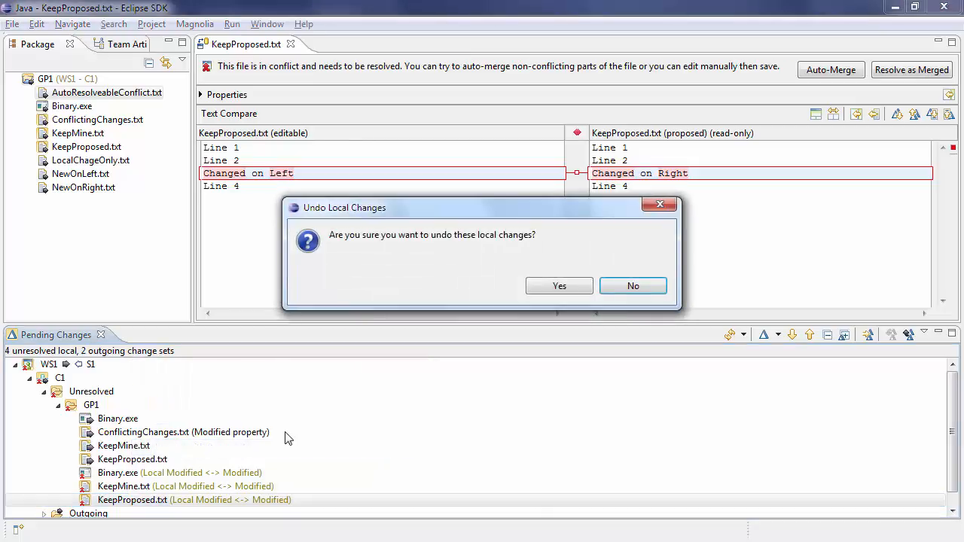
left_click(579, 284)
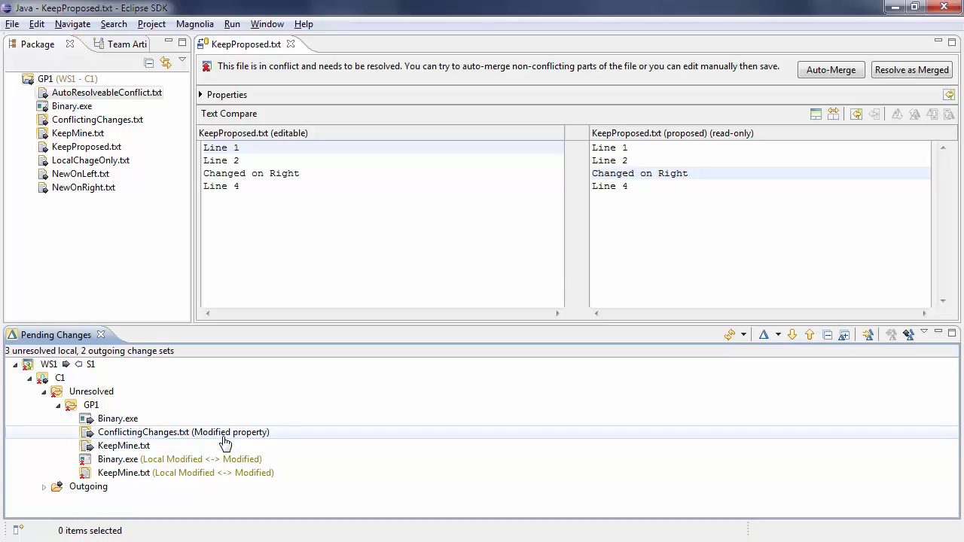
double_click(86, 146)
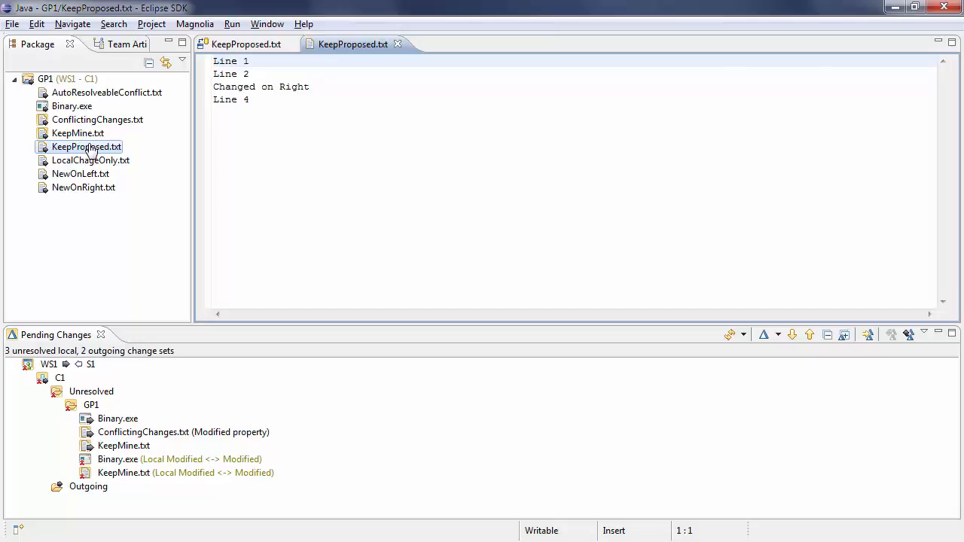
key("ctrl+w")
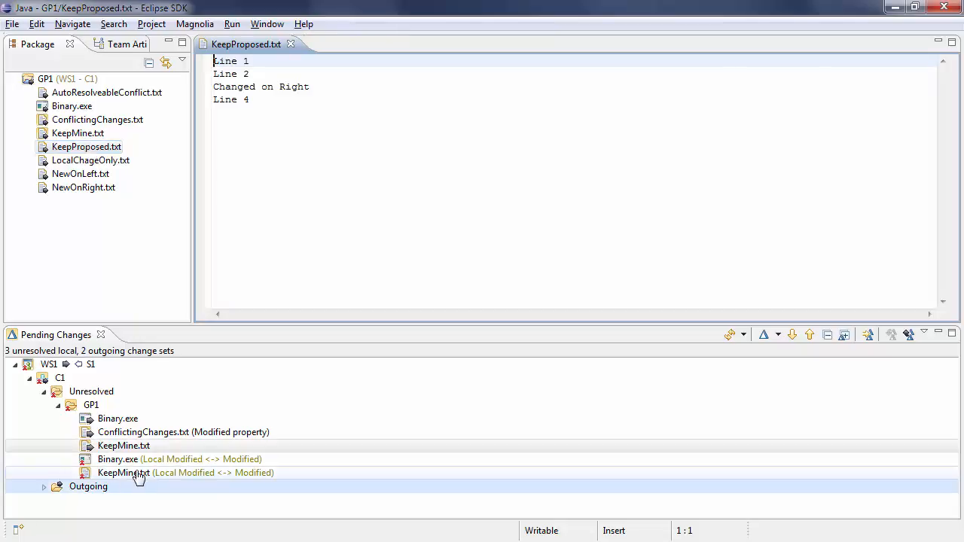
Step: Resolve the KeepMine.txt conflict with the local version and compare the pending change with WS1
double_click(138, 475)
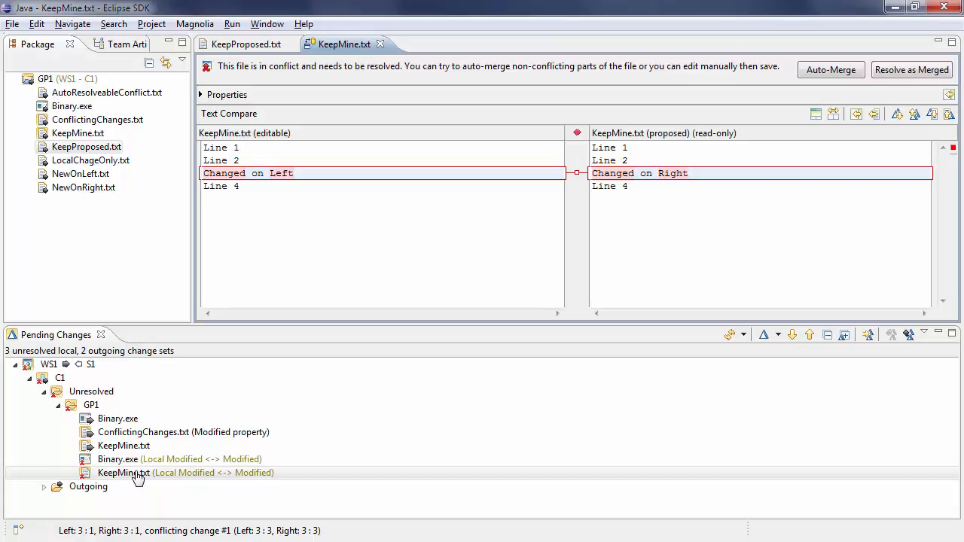
right_click(138, 474)
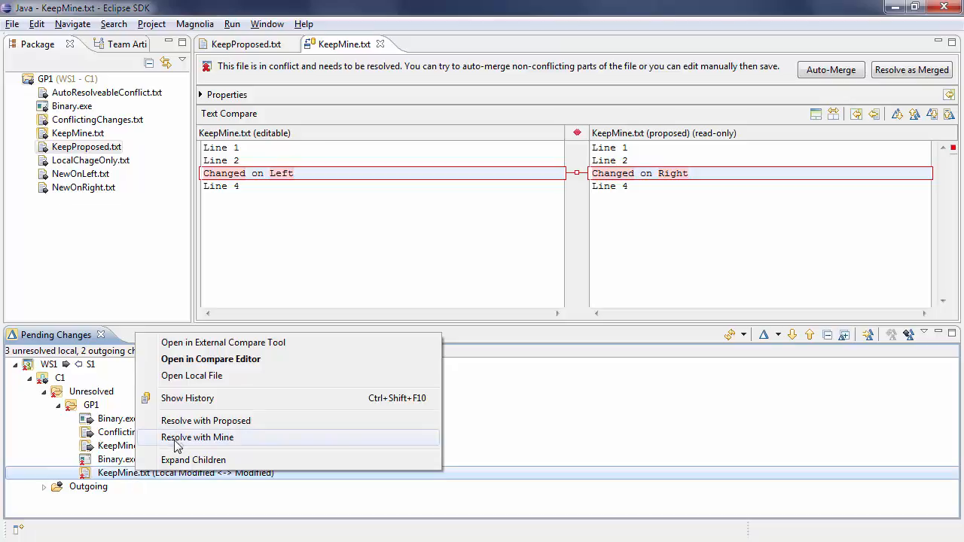
left_click(178, 439)
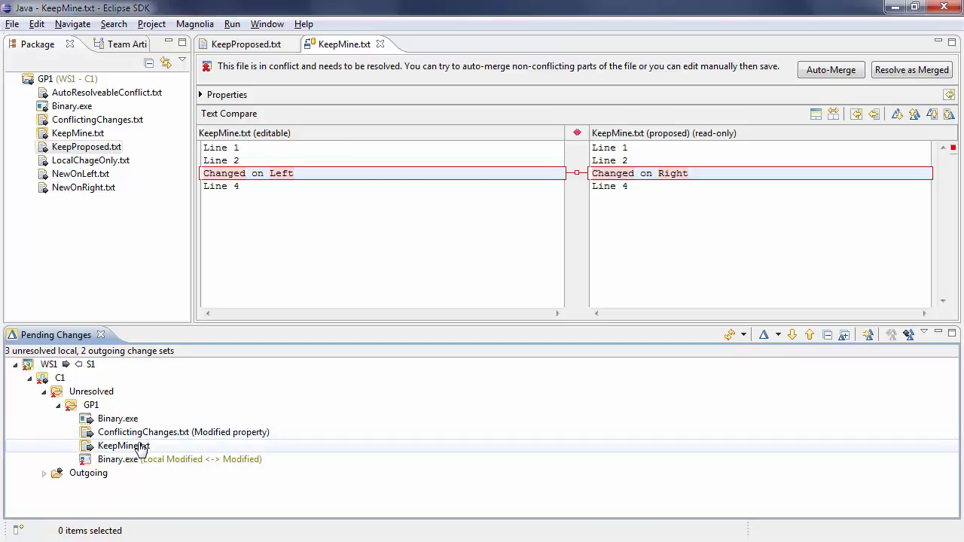
double_click(140, 449)
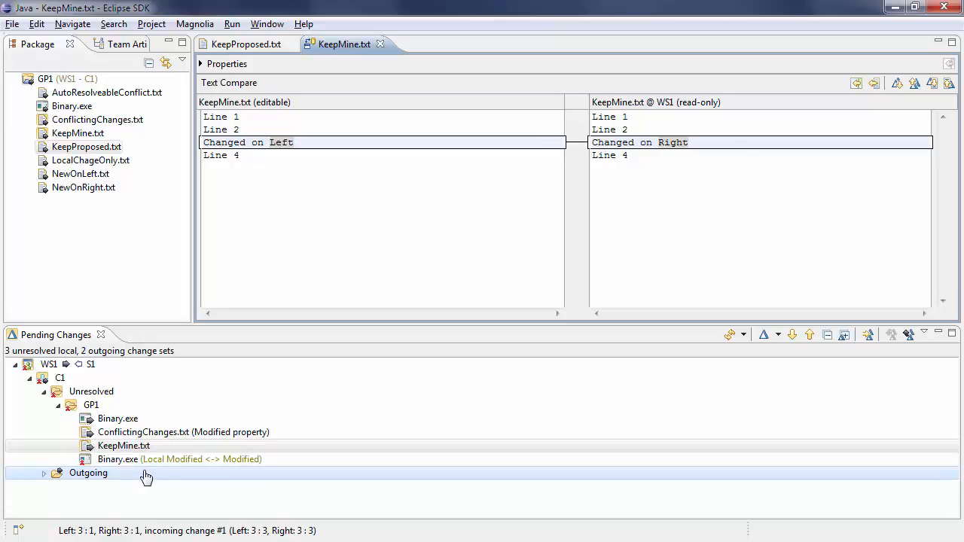
Step: Review the Binary.exe conflict and resolve it with the proposed version, agreeing to undo the local changes
double_click(143, 460)
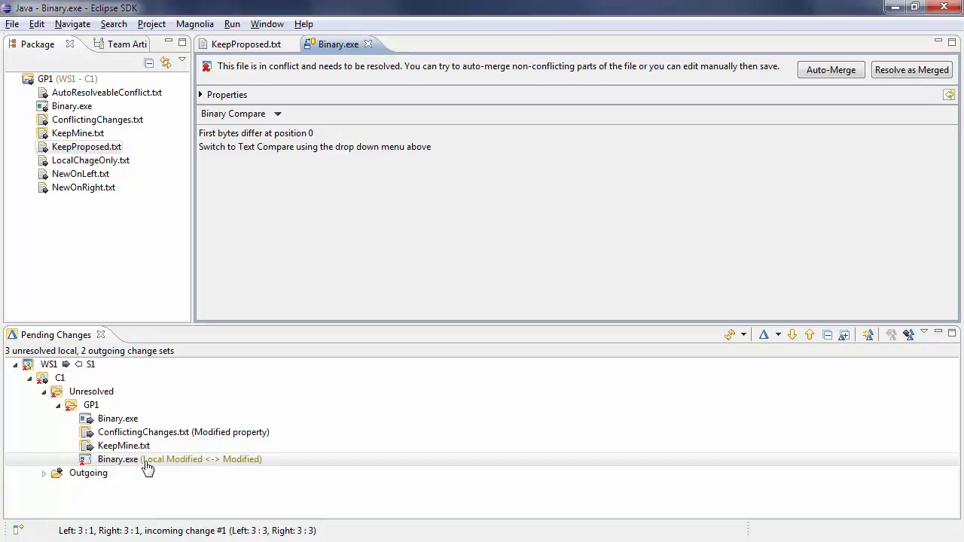
right_click(148, 467)
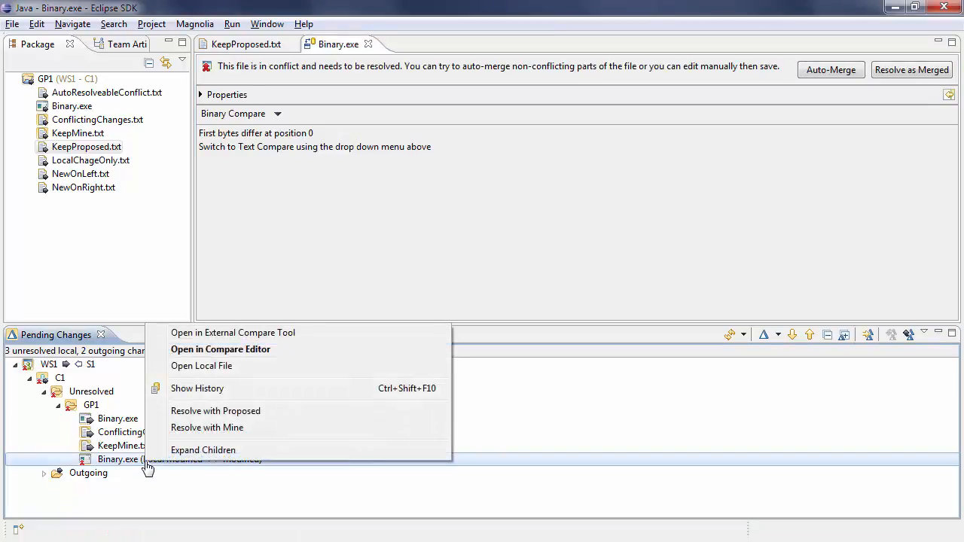
left_click(196, 413)
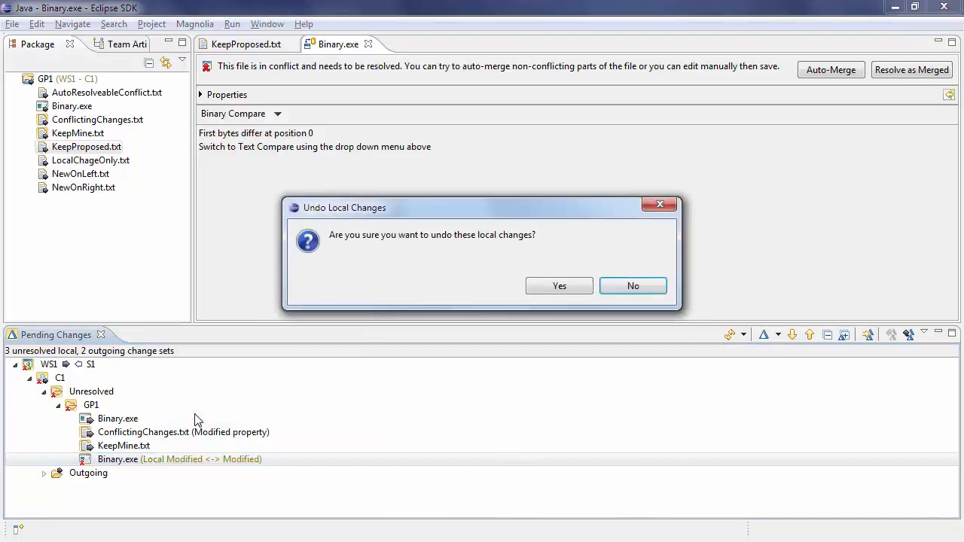
left_click(570, 291)
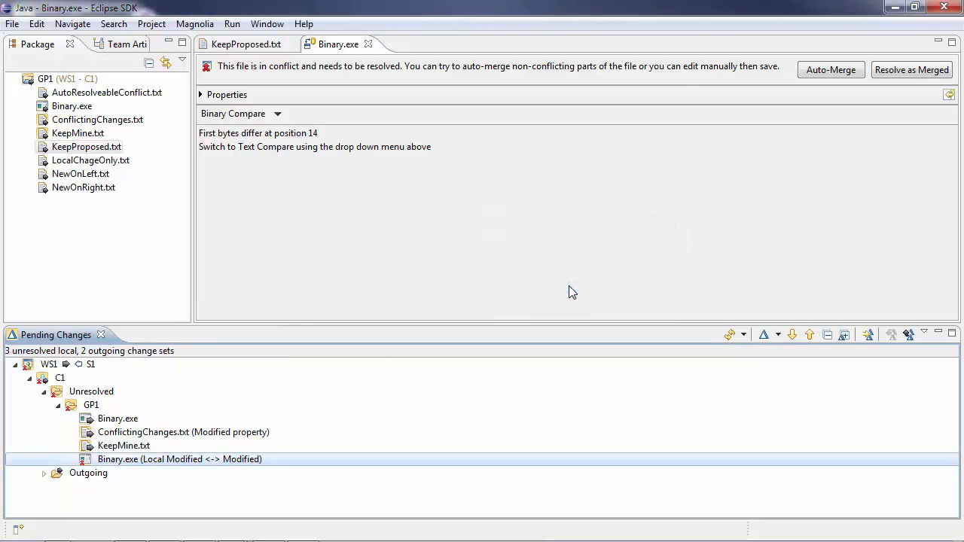